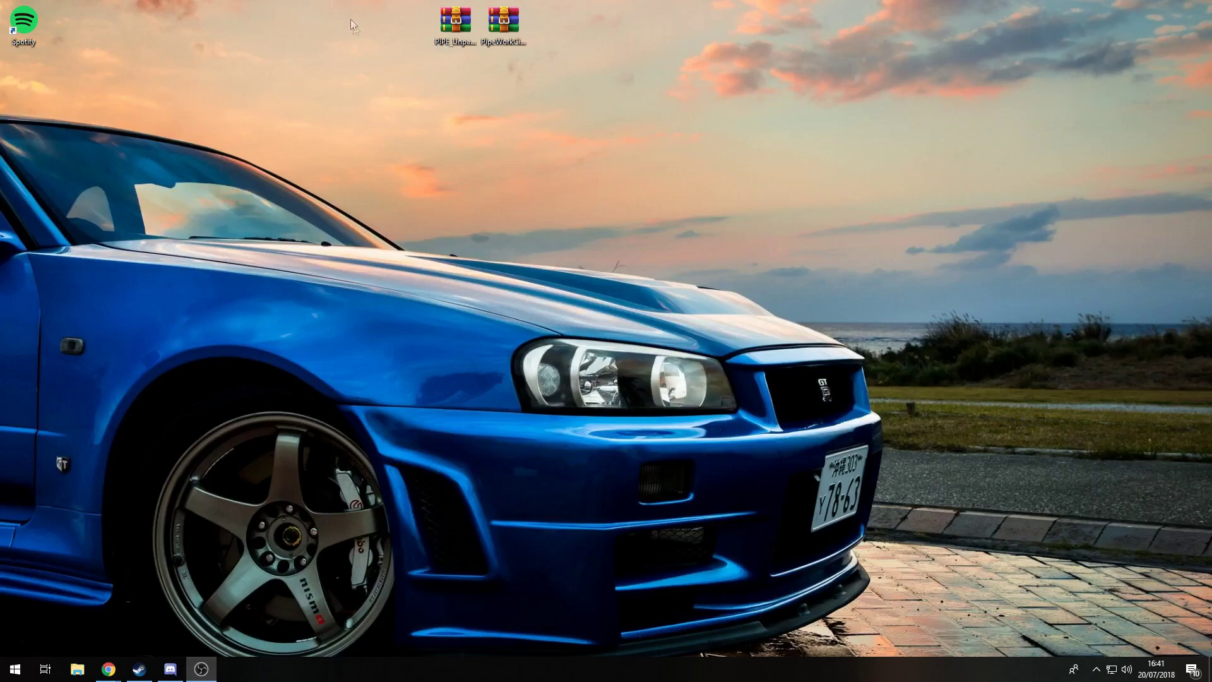
- Preview the PIPE_Unpacker.zip contents in WinRAR, close it, and bring Discord forward
click(520, 38)
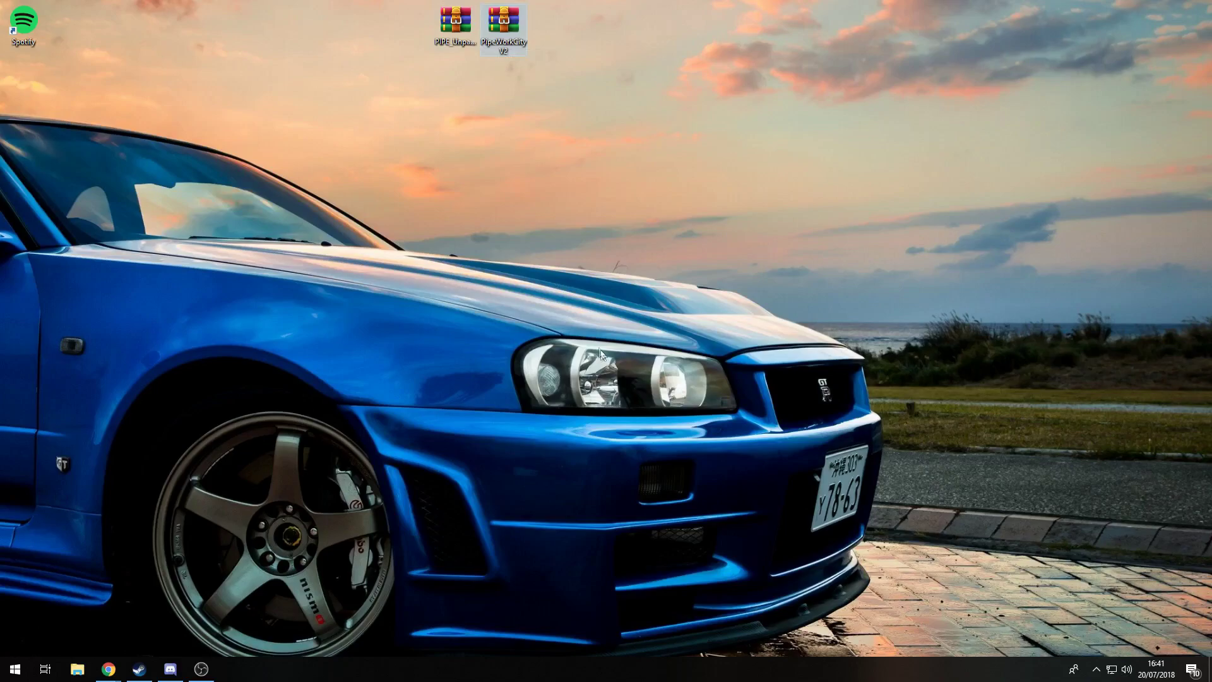
double_click(459, 46)
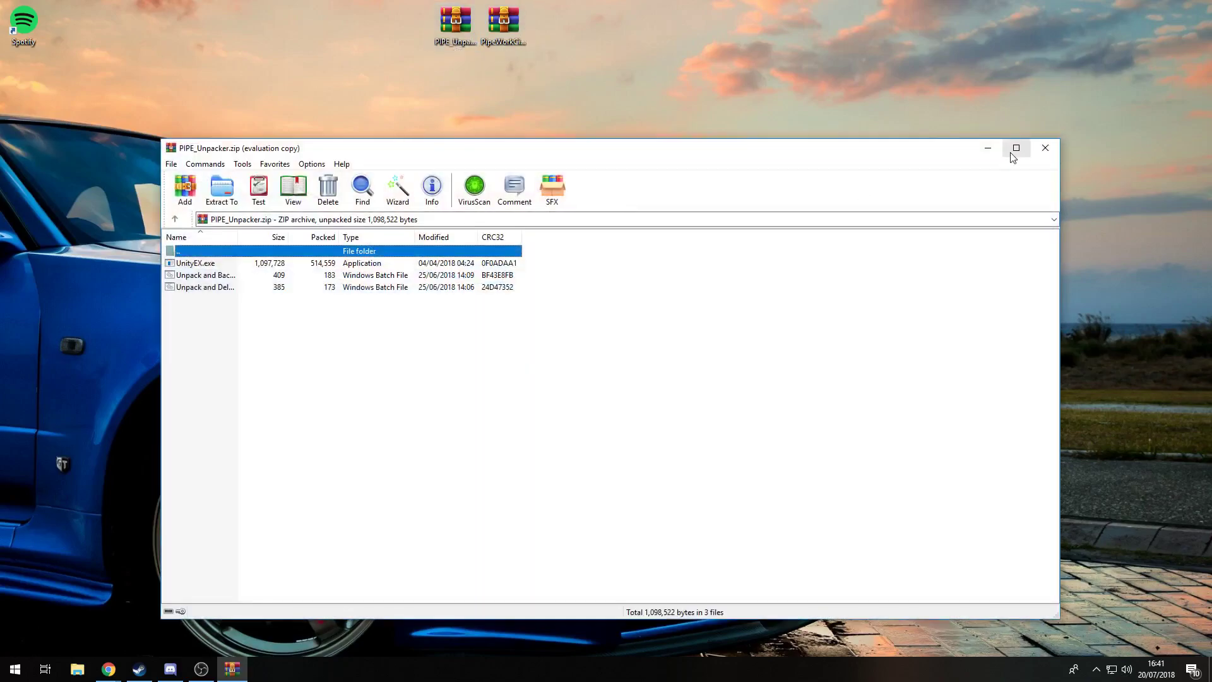
click(1045, 148)
click(172, 669)
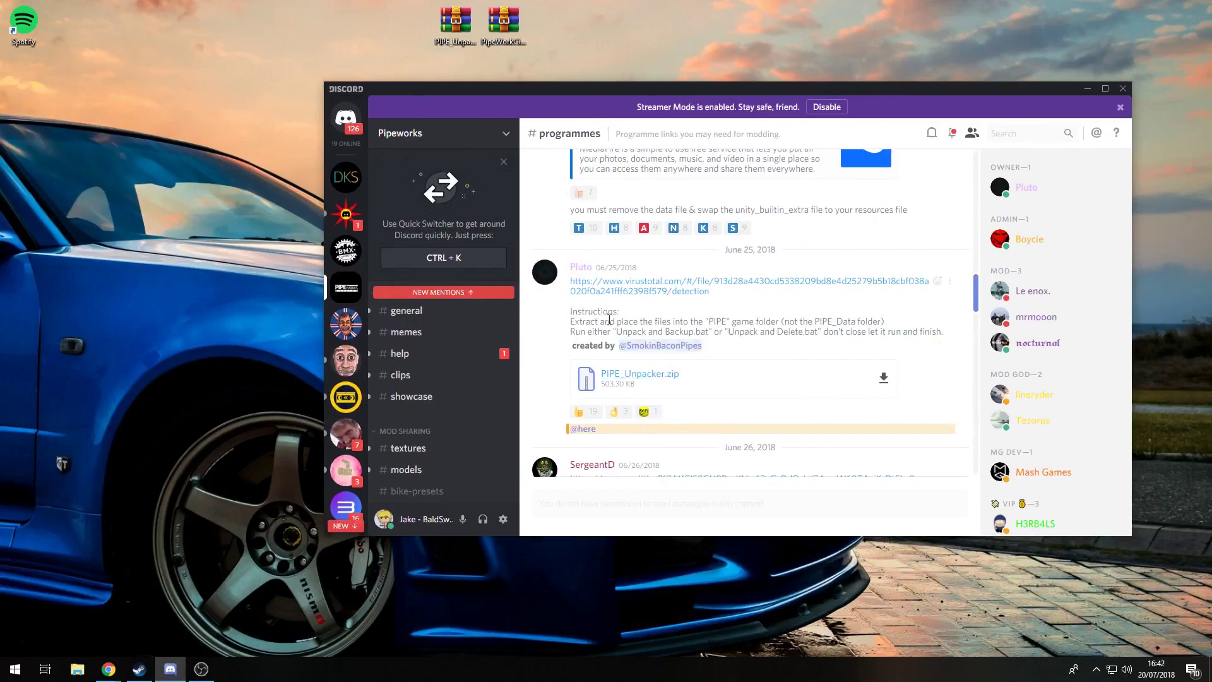
- Read the PIPE_Unpacker extraction instructions, then go to the #pipeworks-city channel
drag(572, 313, 688, 346)
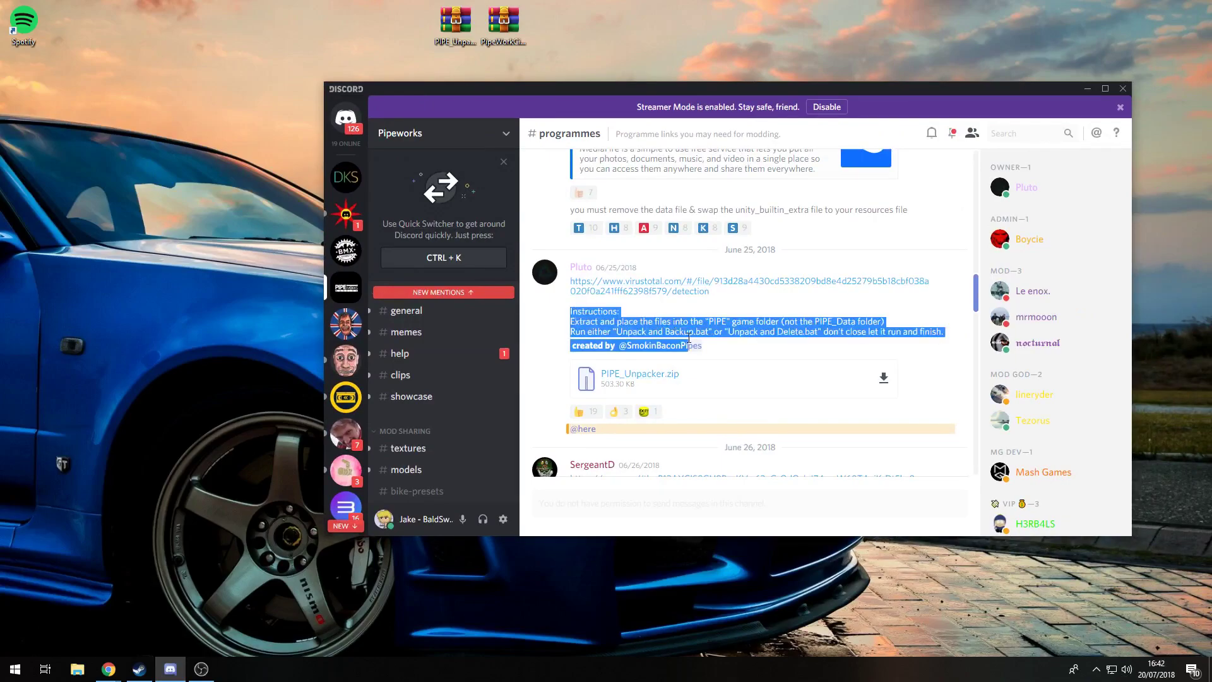
scroll(472, 366, up, 5)
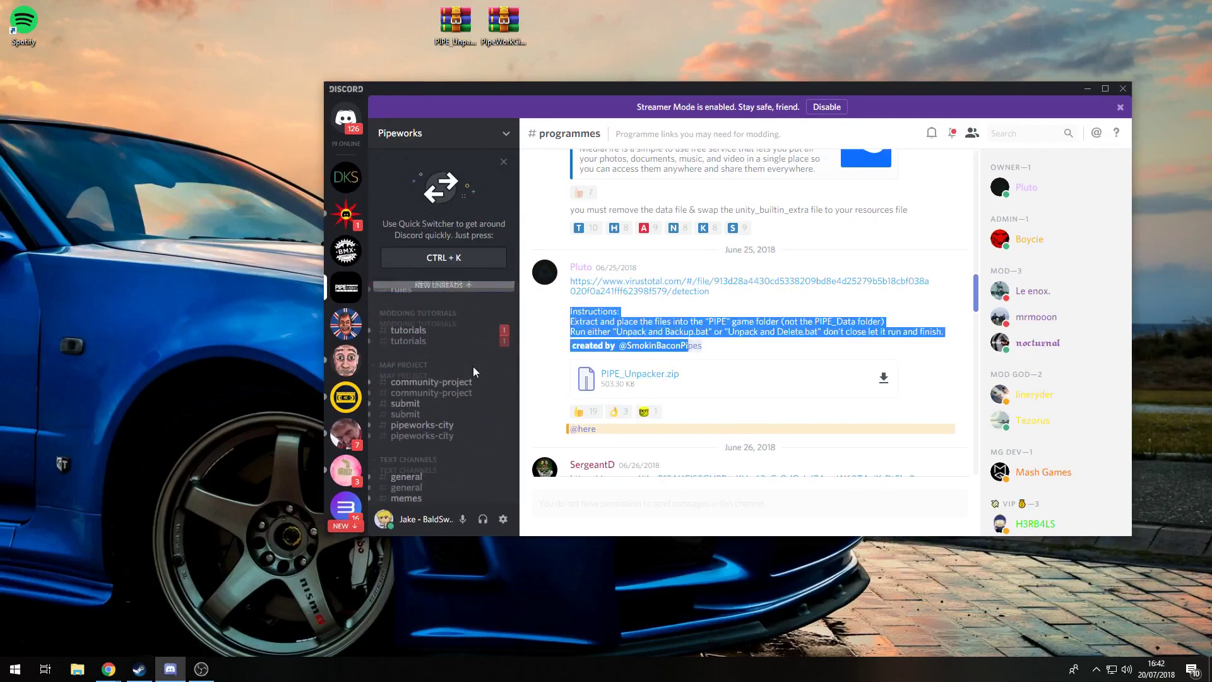
click(429, 447)
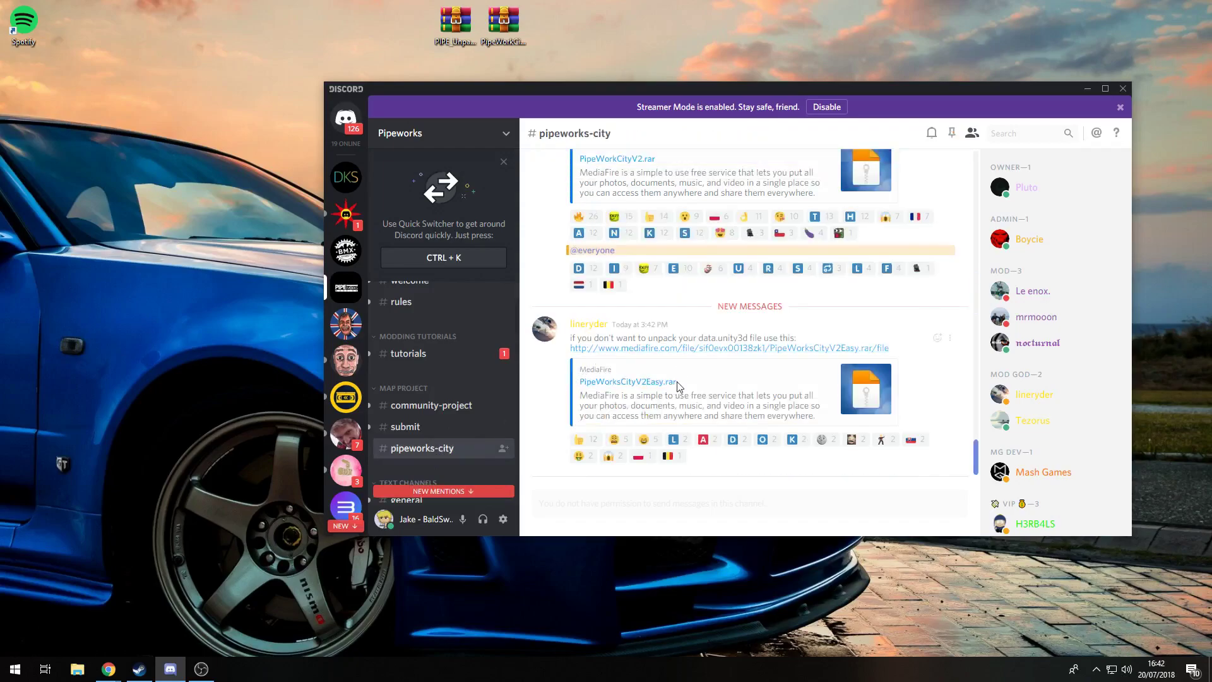
scroll(688, 374, up, 3)
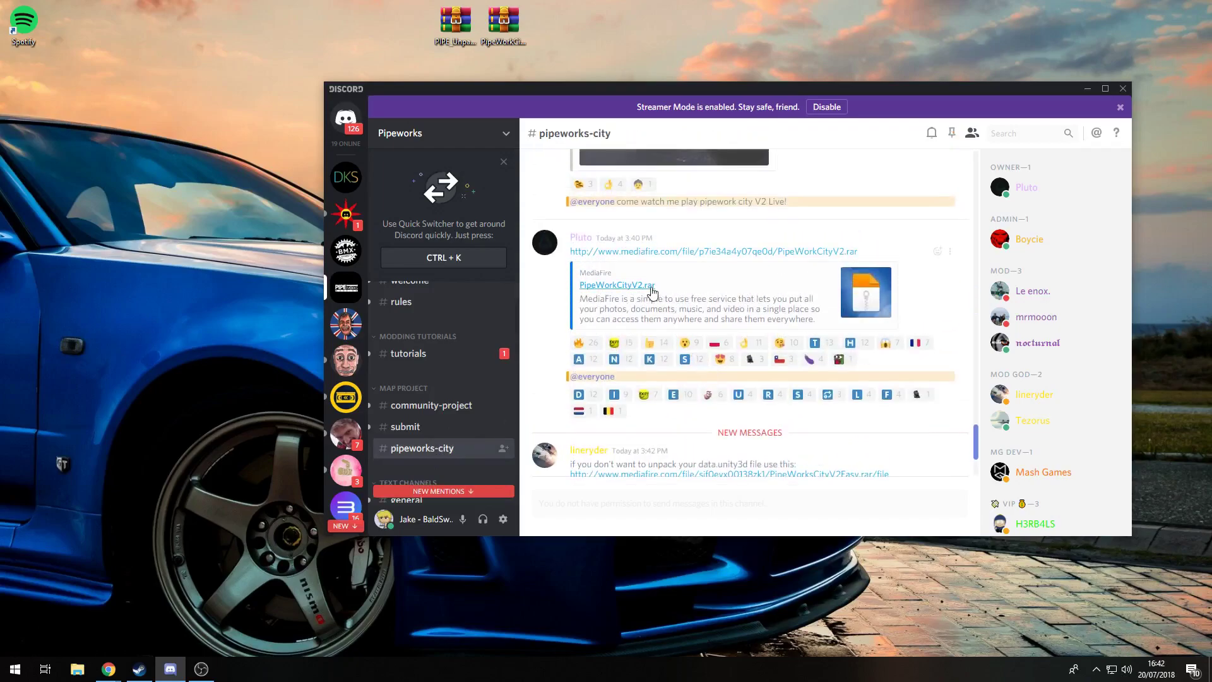
- Locate the PipeWorkCityV2.rar download post, then minimise Discord to reveal the desktop
drag(663, 291, 584, 290)
scroll(642, 351, down, 3)
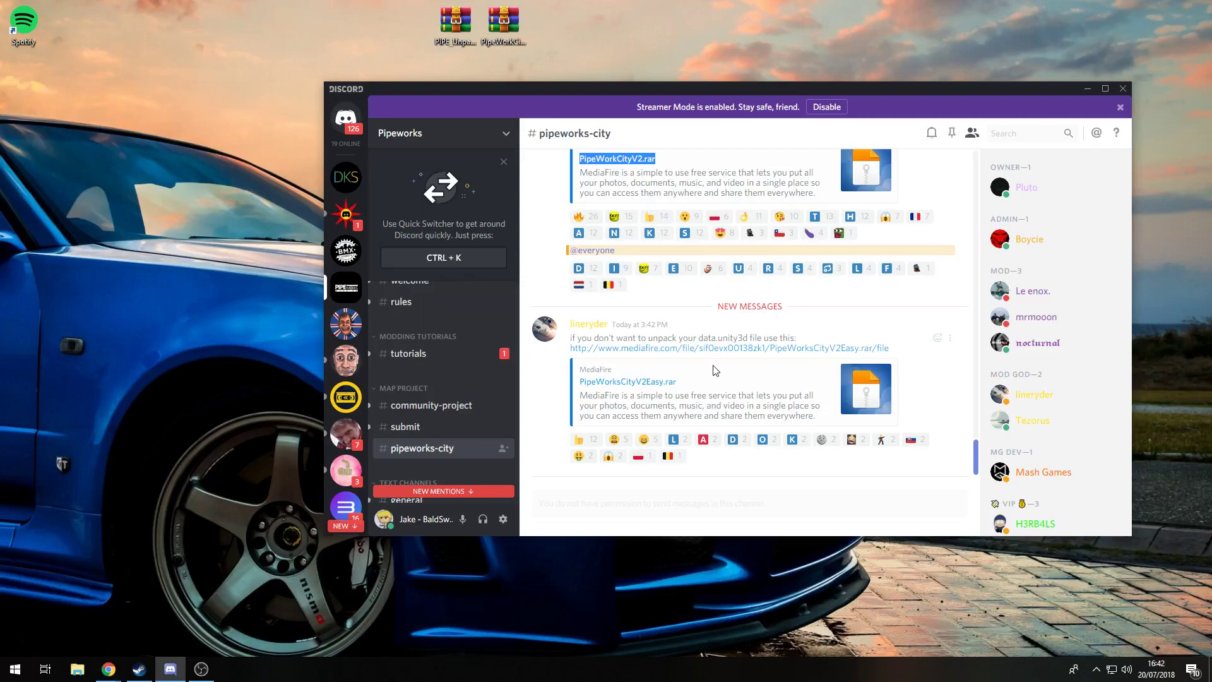
scroll(688, 340, up, 3)
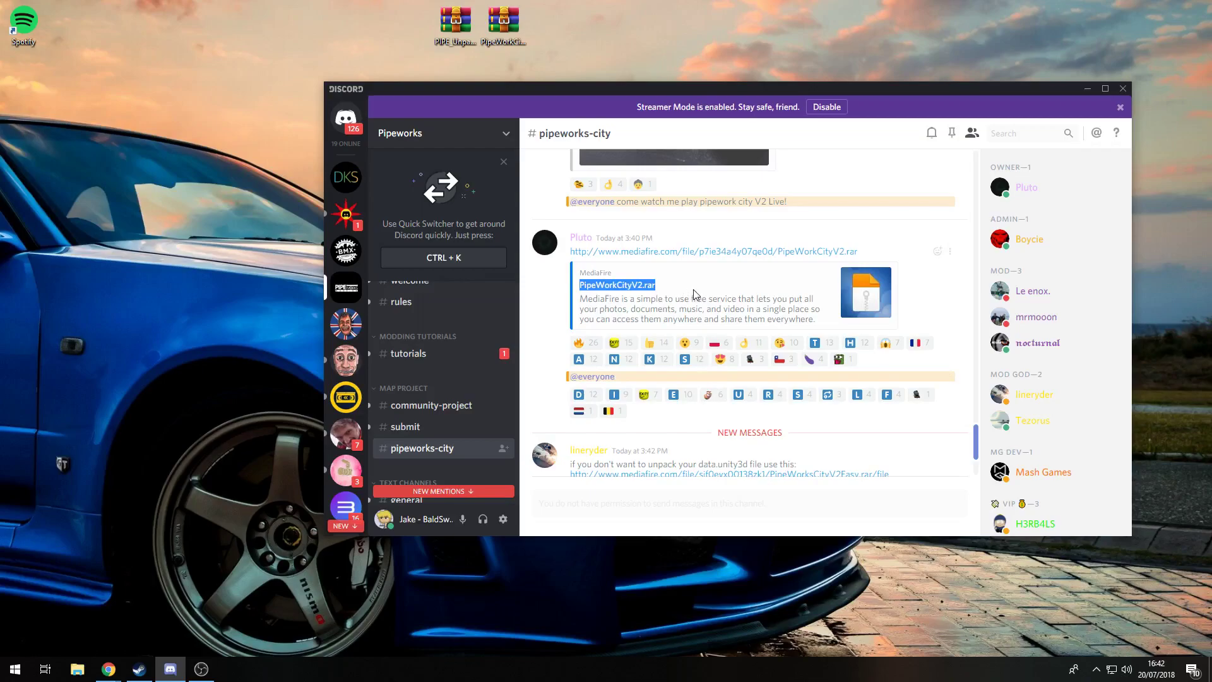
click(683, 294)
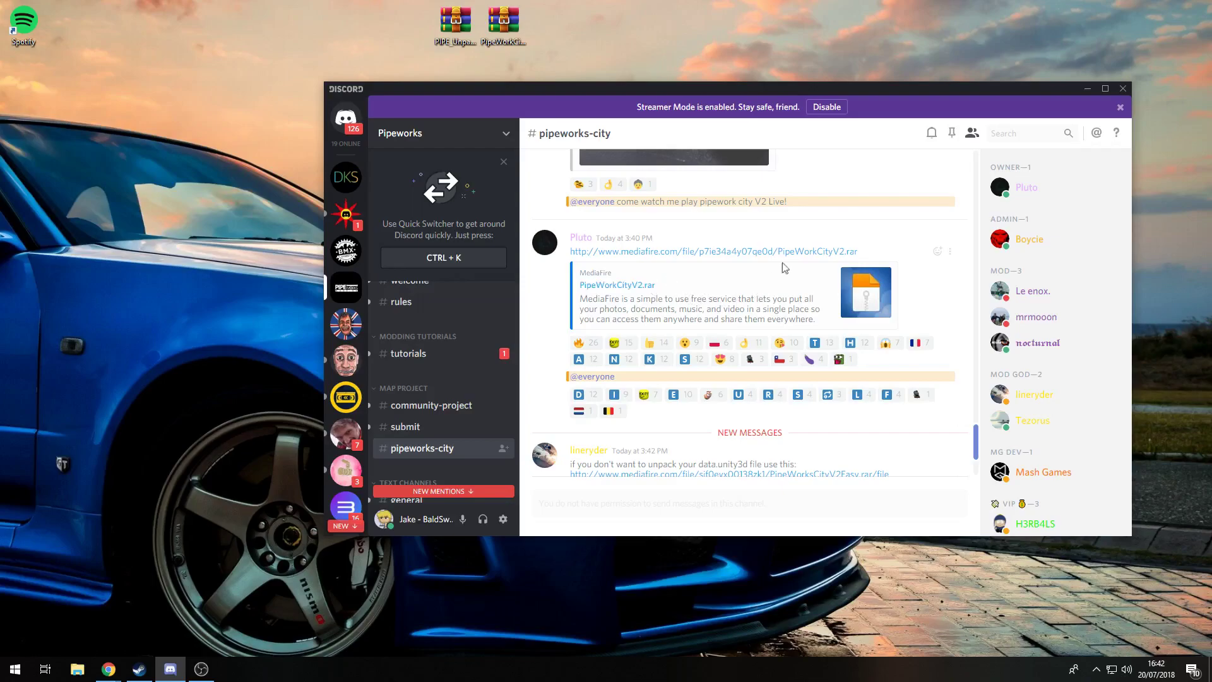
click(1087, 89)
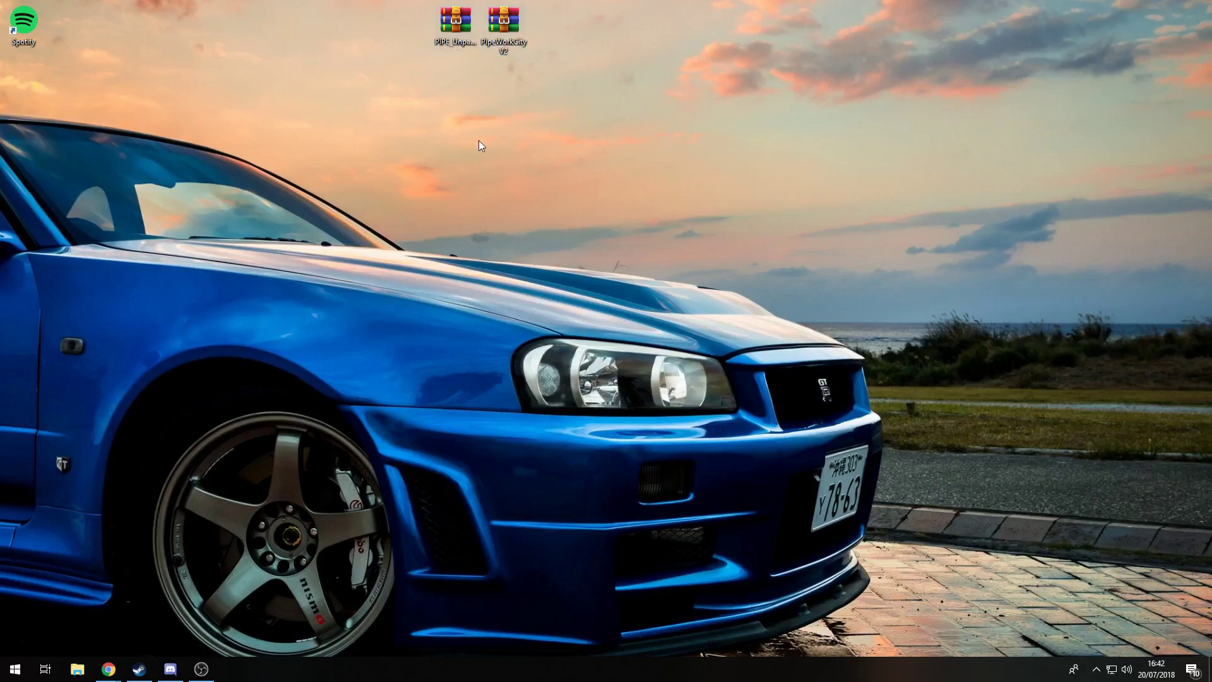
- Extract PIPE_Unpacker.zip to its own desktop folder with the WinRAR Wizard
double_click(457, 29)
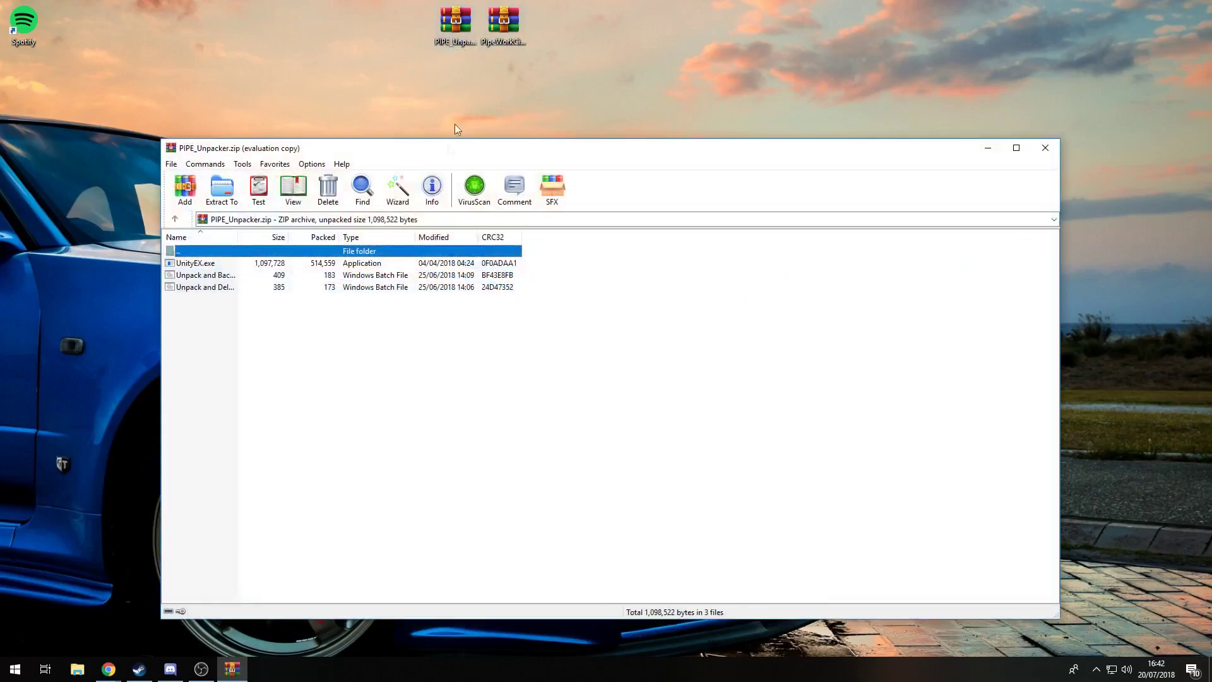
click(398, 187)
click(609, 471)
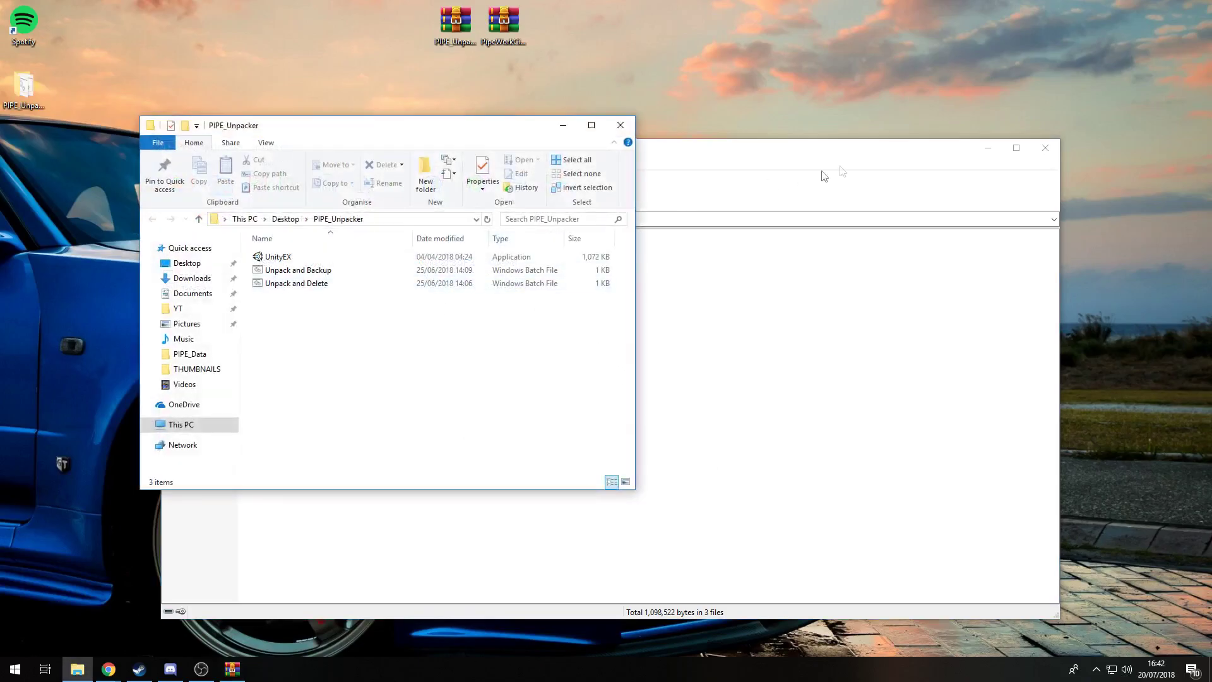
click(1045, 148)
- Extract PipeWorkCityV2.rar's five files to a new desktop folder the same way
click(502, 29)
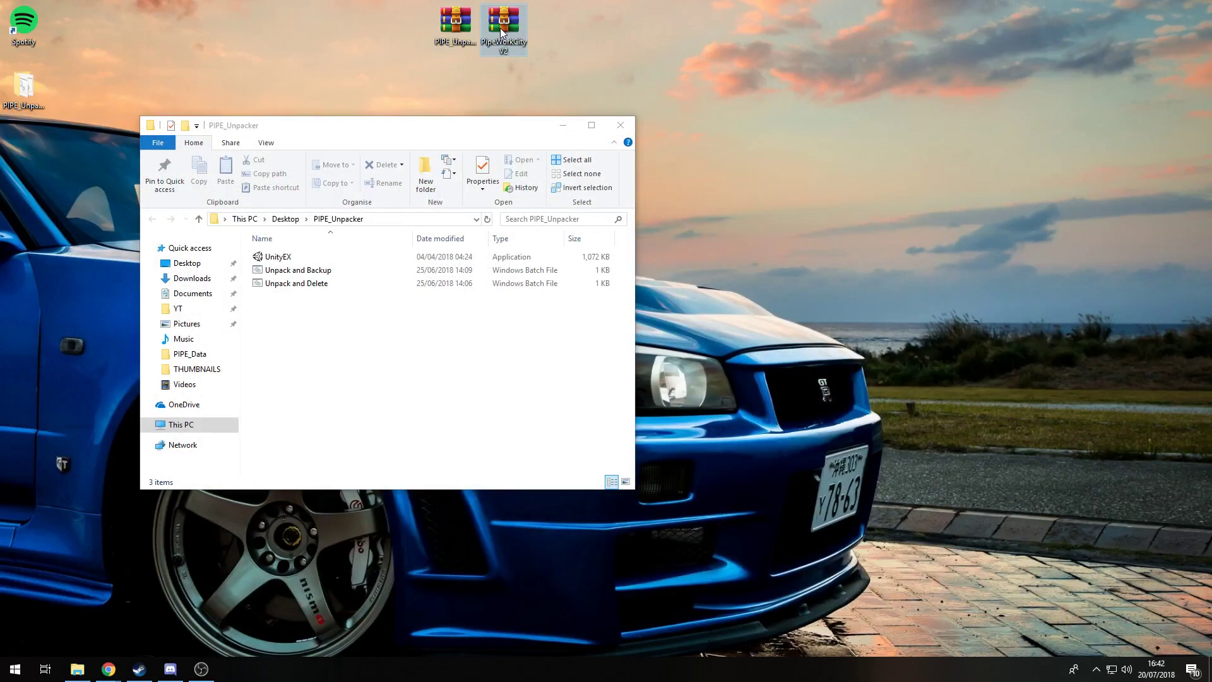
double_click(500, 28)
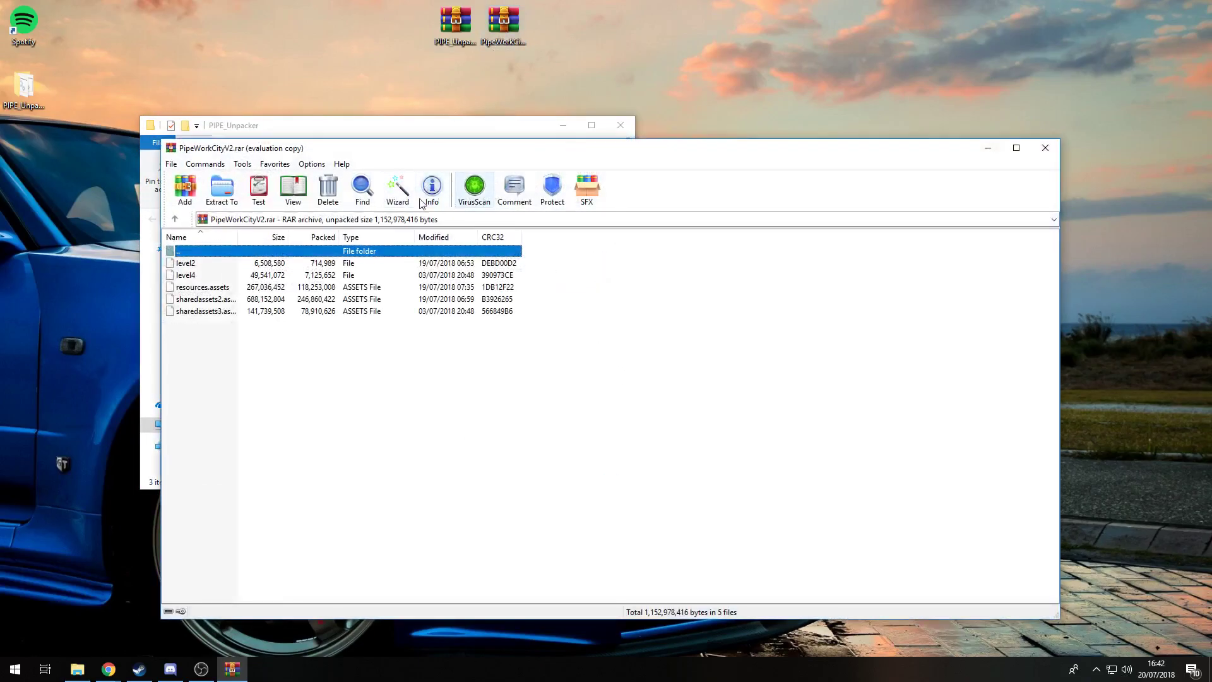
click(401, 193)
click(609, 473)
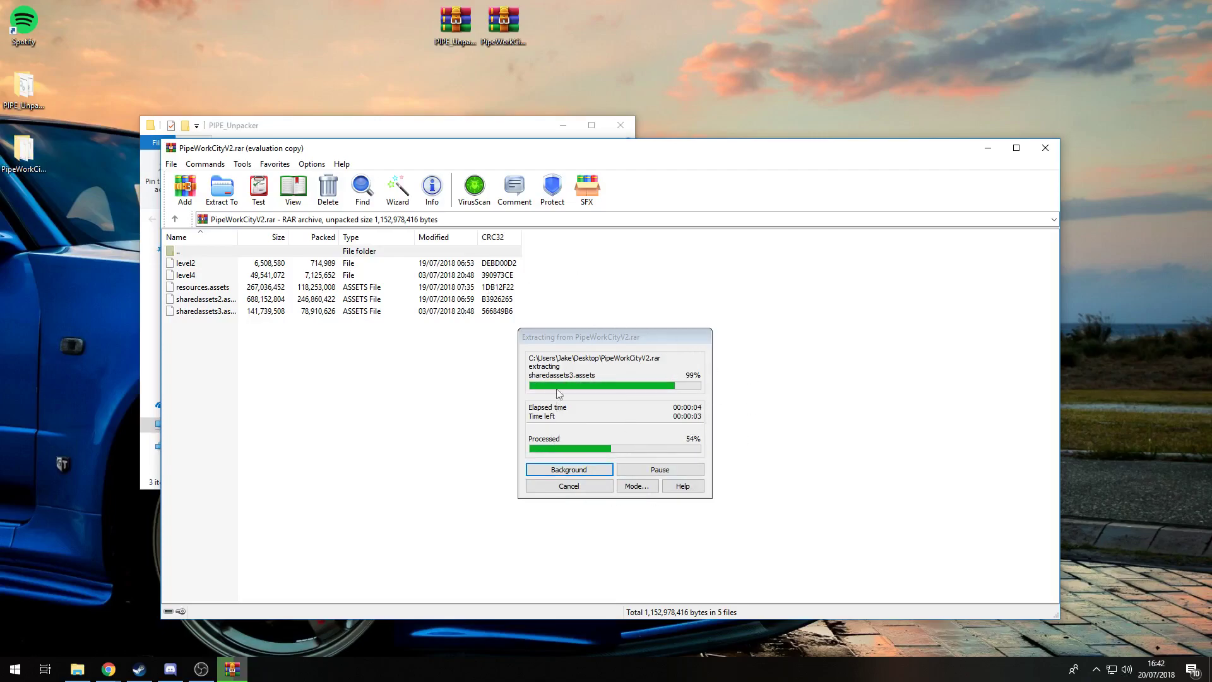
click(316, 125)
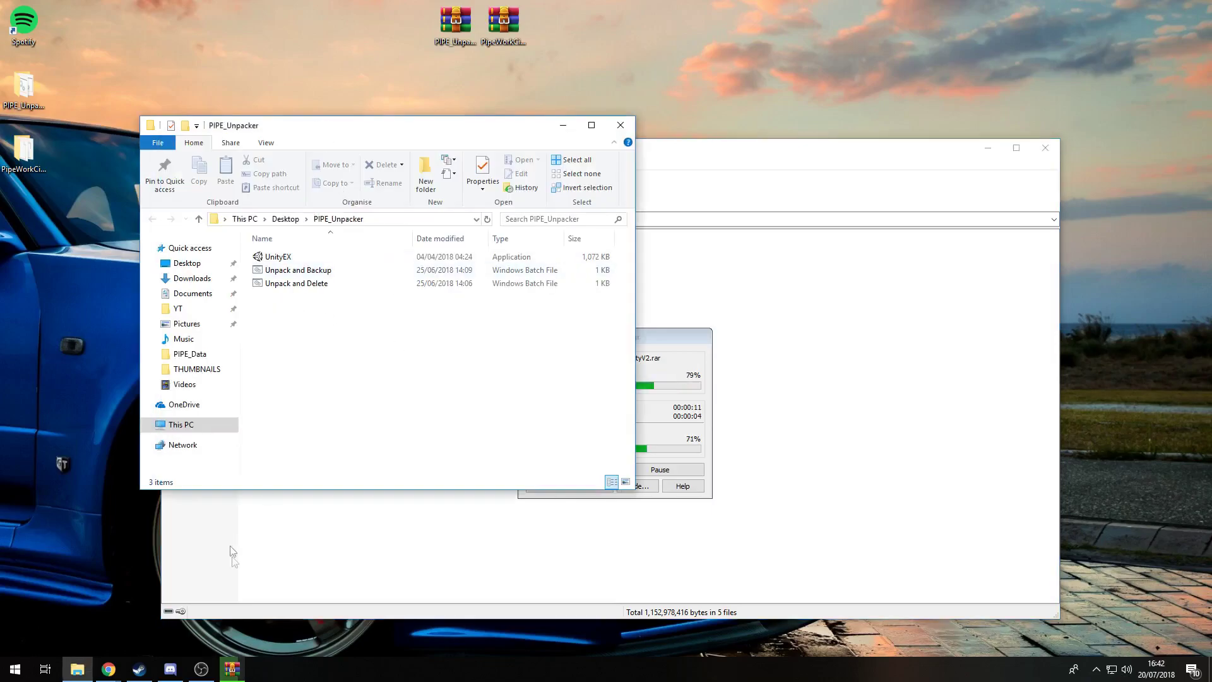
click(139, 669)
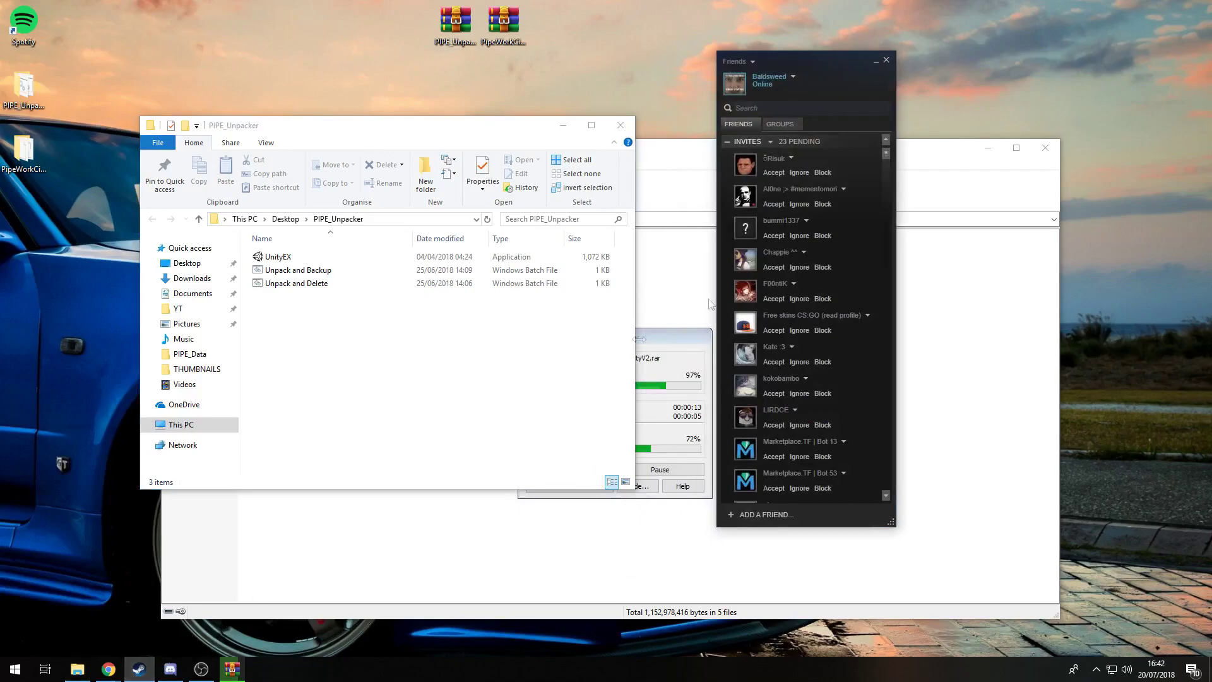
- Browse PIPE's local files from its Steam Library properties to open the SteamLibrary\steamapps\common install folder
click(731, 90)
click(438, 182)
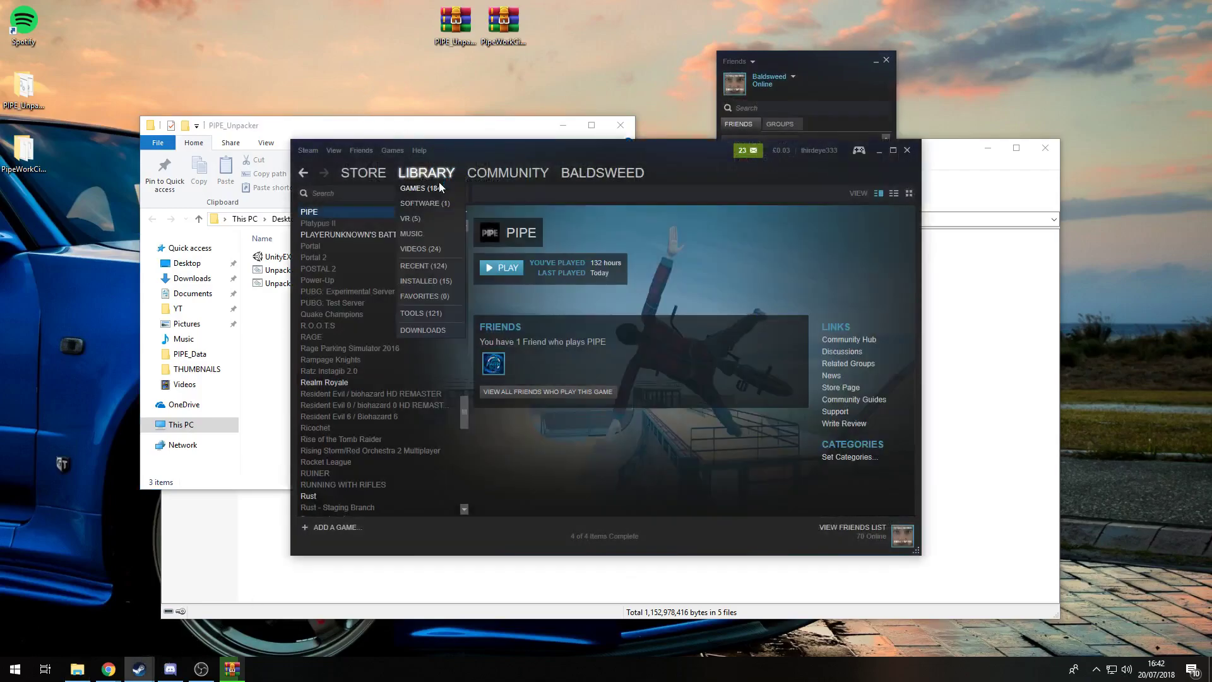
right_click(392, 213)
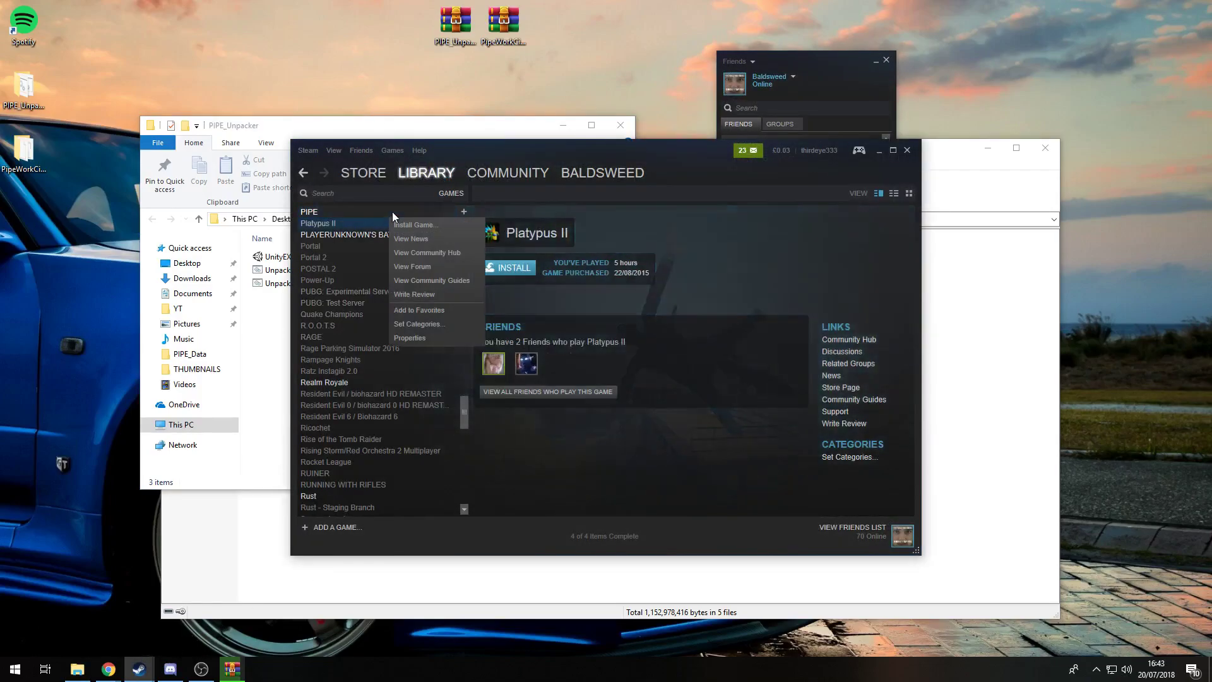
click(434, 376)
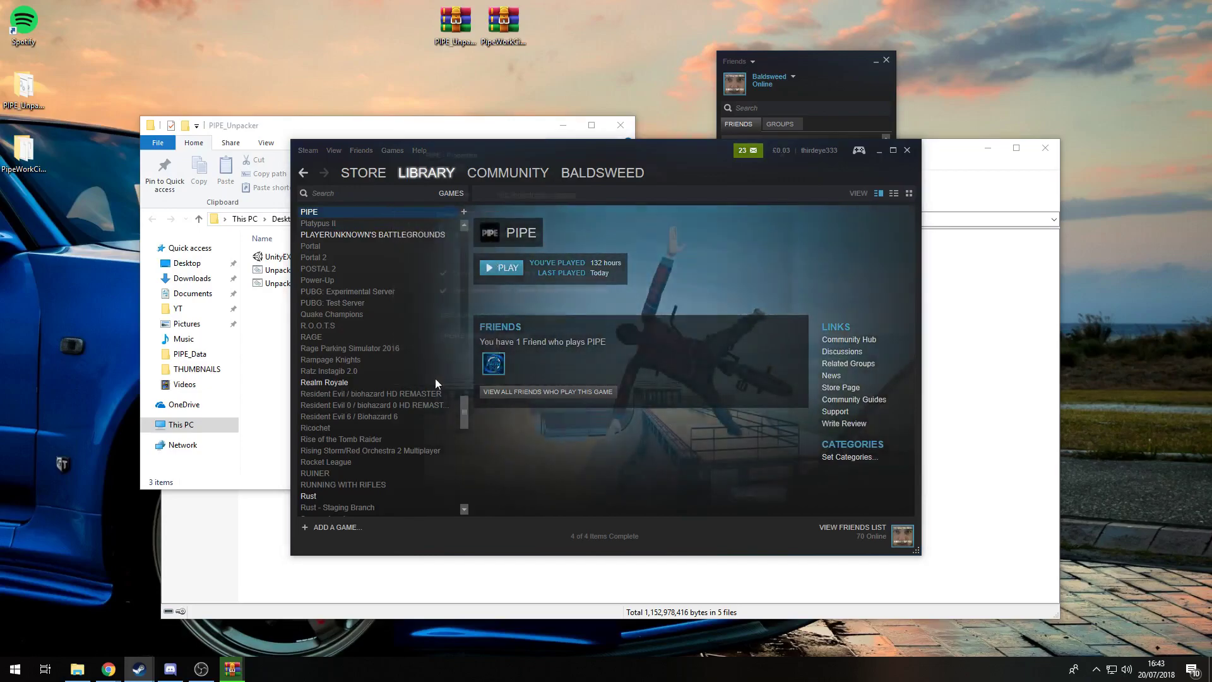
click(555, 167)
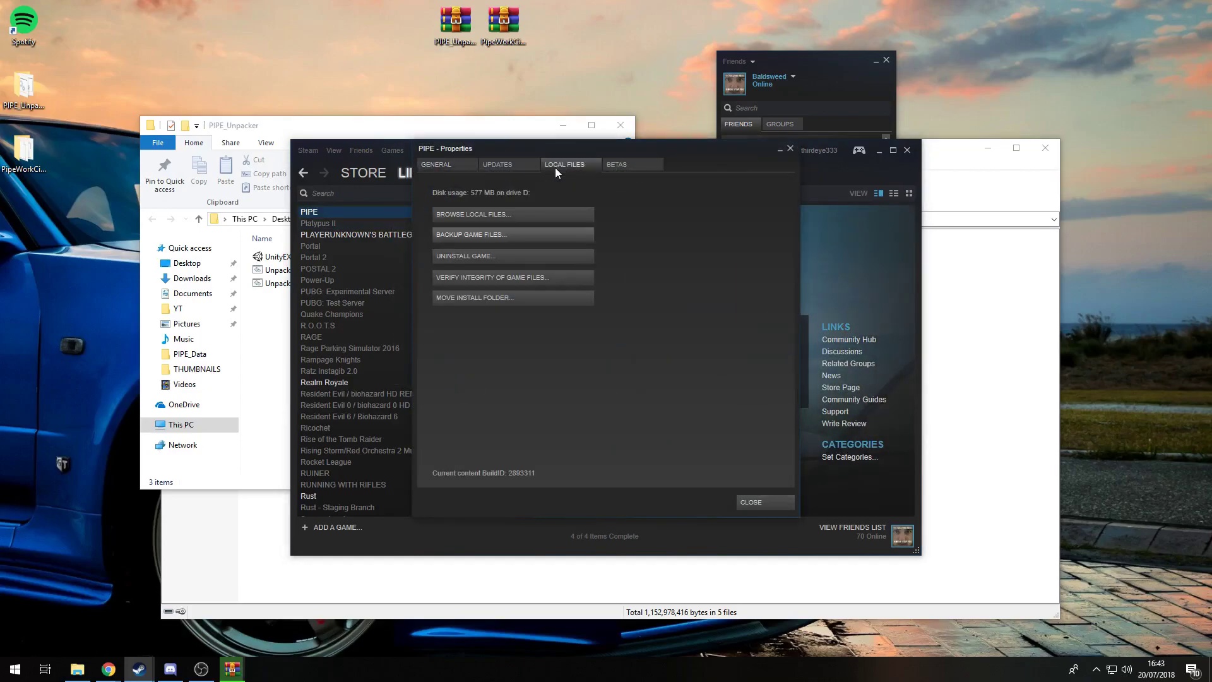
click(522, 212)
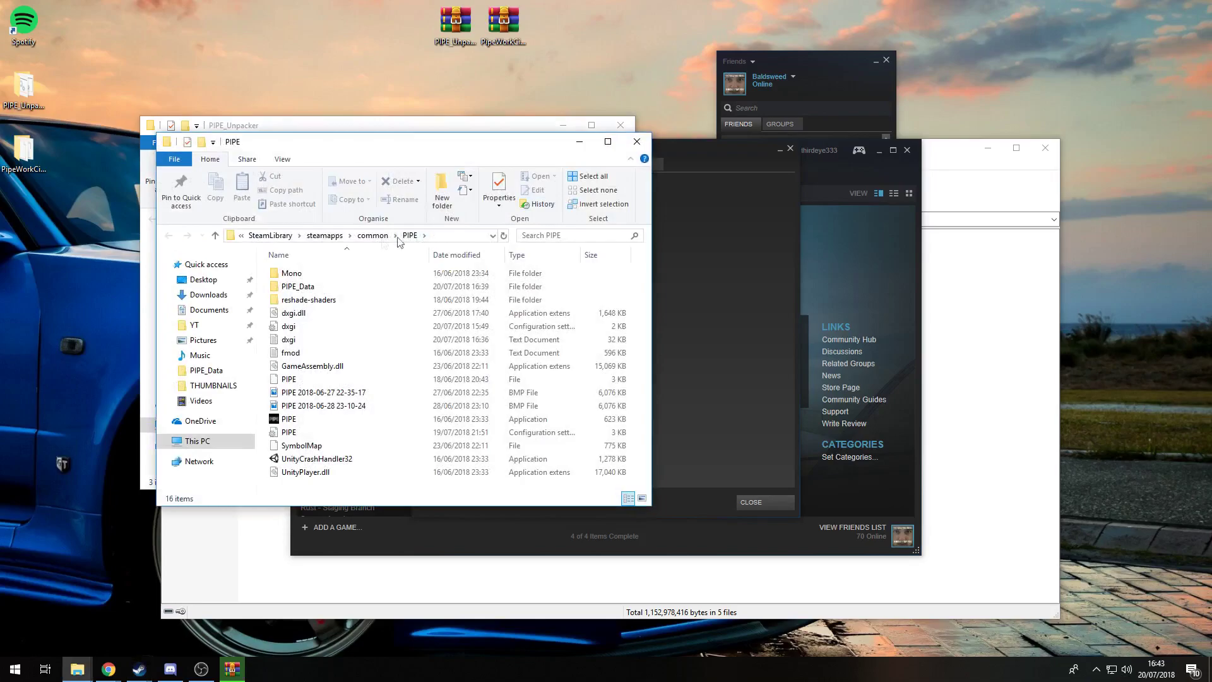
click(442, 237)
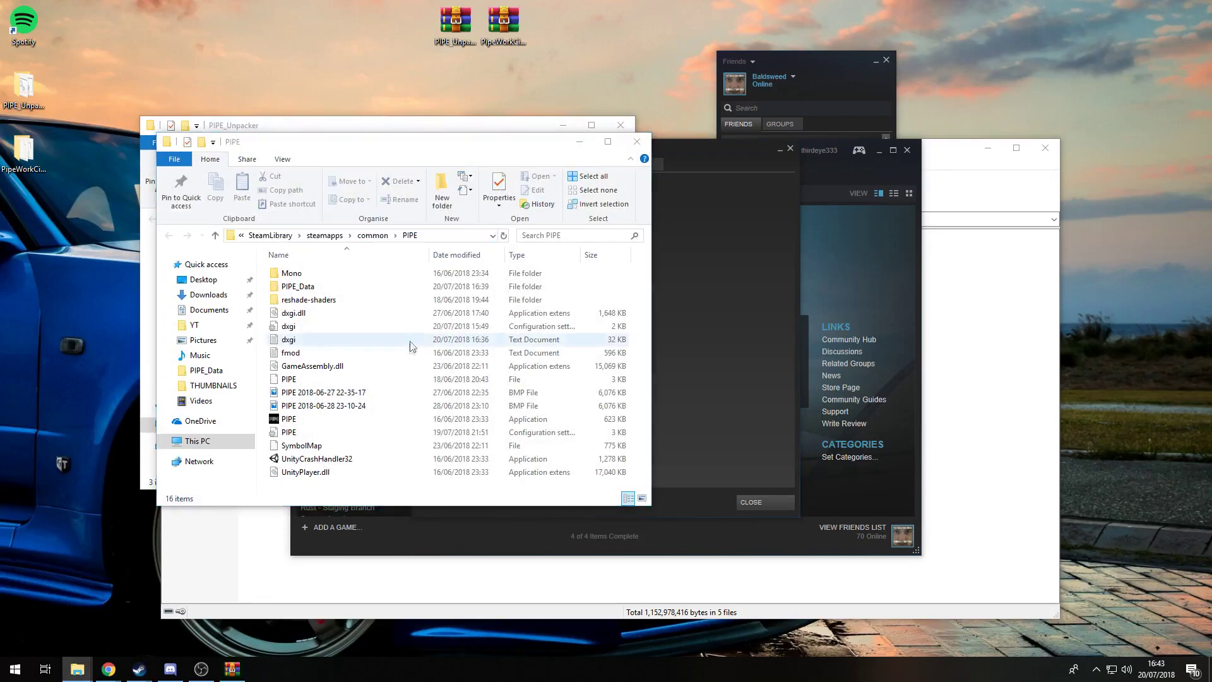
- Close the PipeWorkCityV2 folder, Steam and WinRAR windows, moving the PIPE folder right
drag(566, 165, 986, 141)
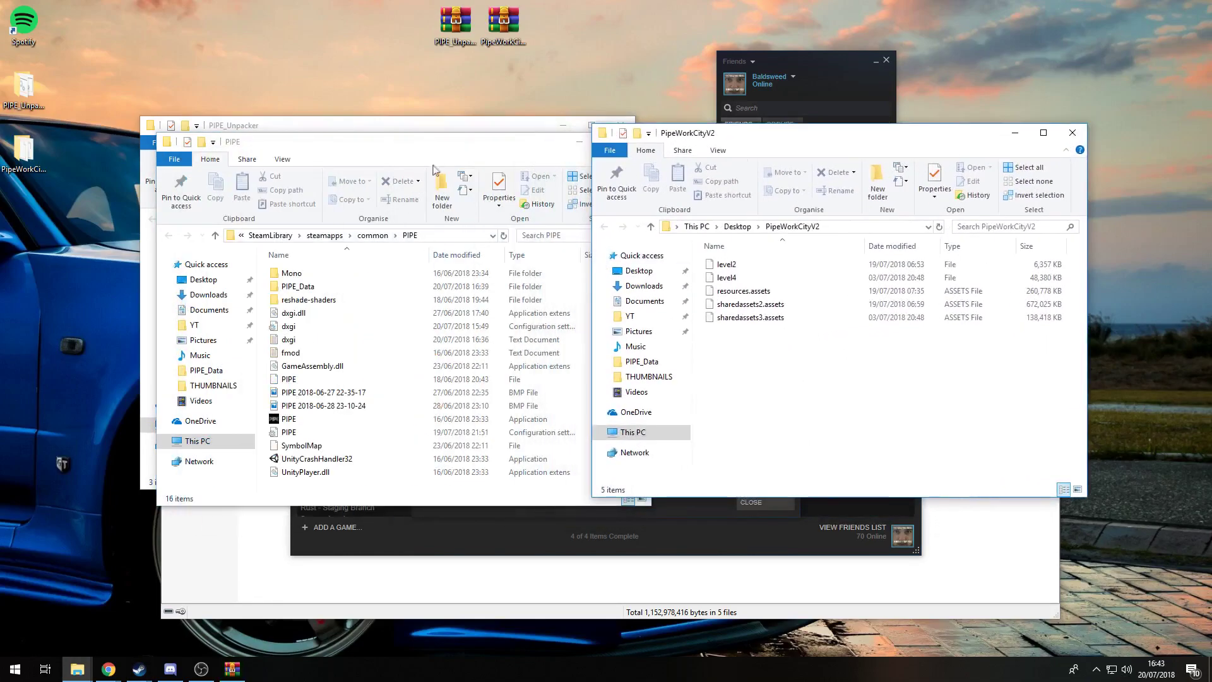
click(163, 278)
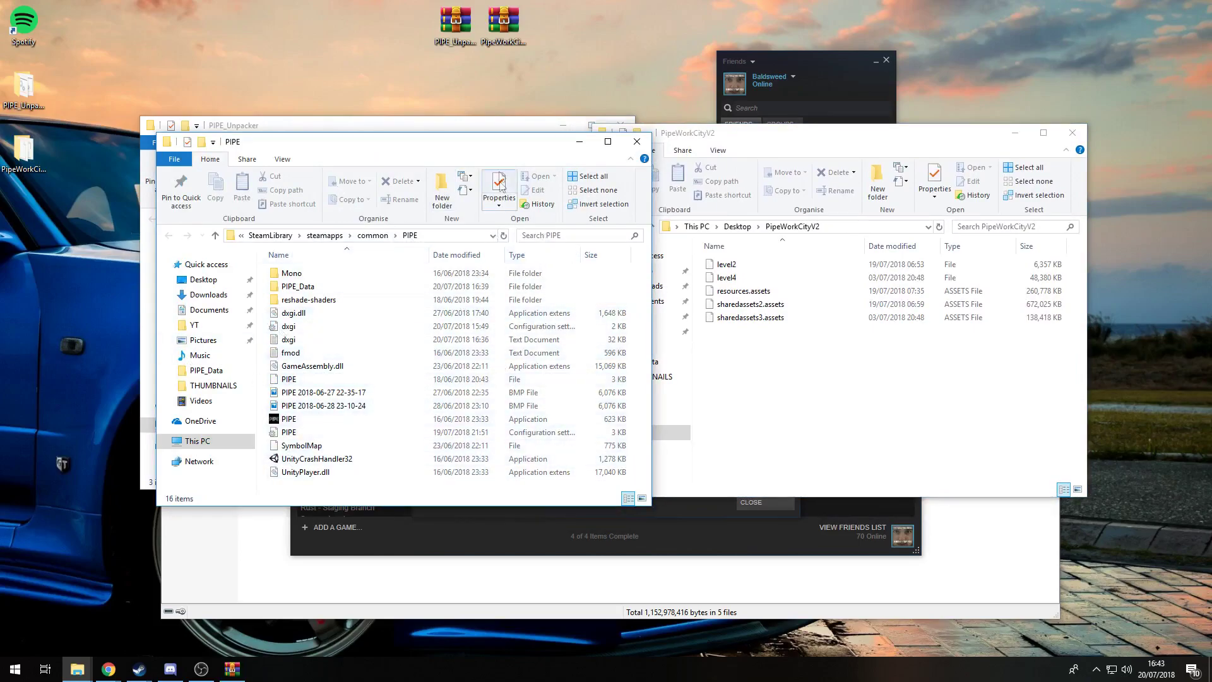
click(1072, 133)
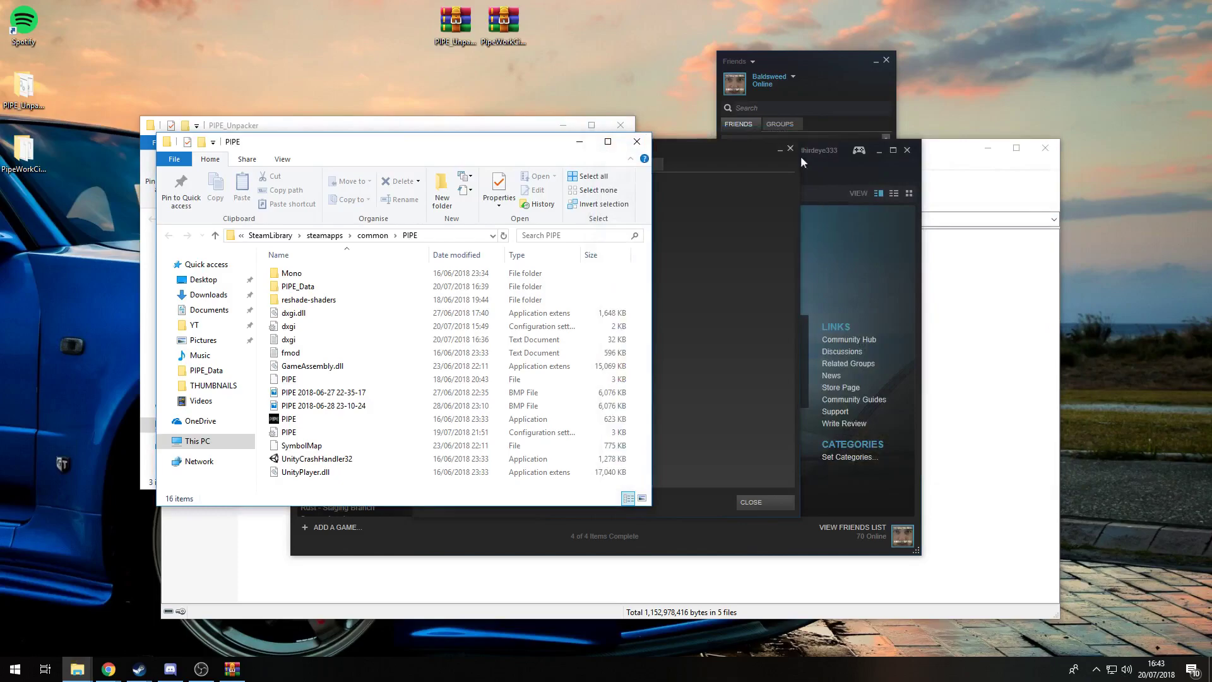
click(907, 150)
click(1046, 148)
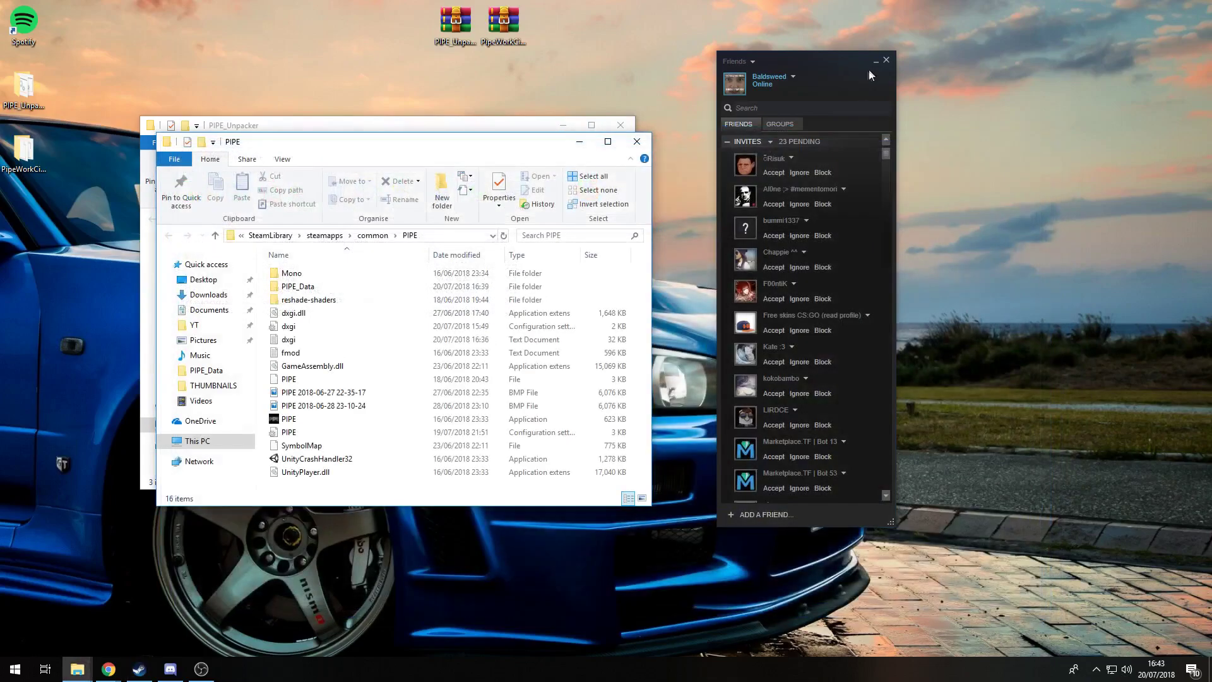
drag(346, 163, 733, 85)
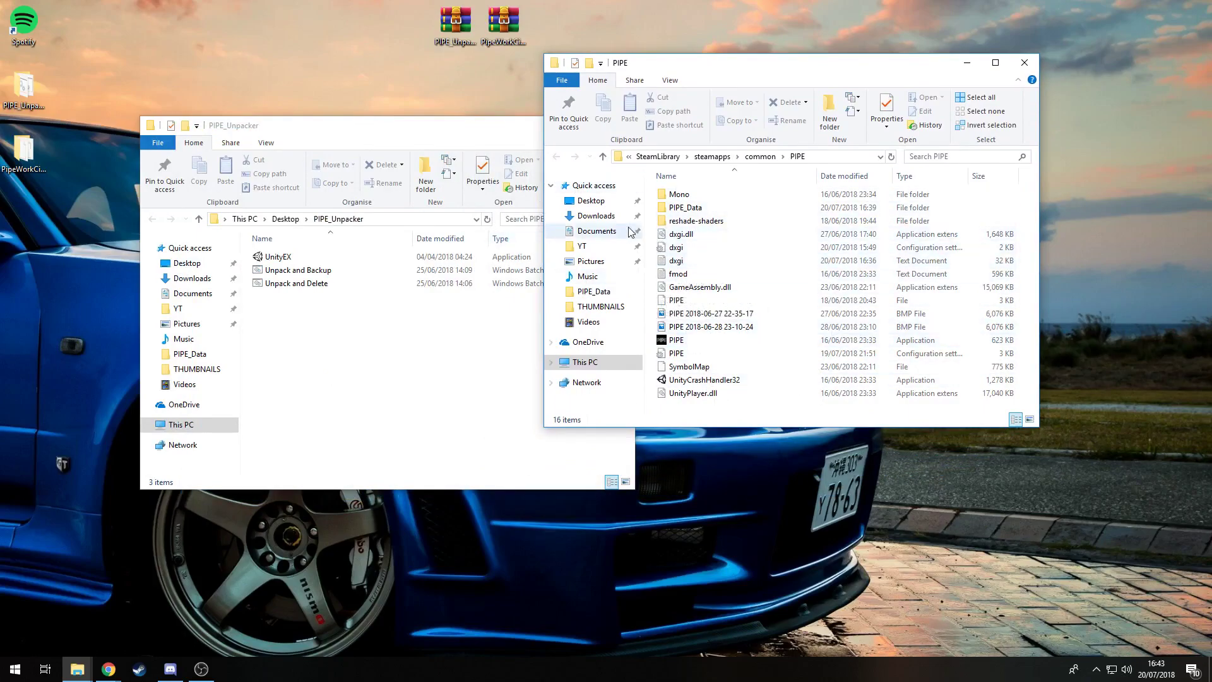
- Copy UnityEX and both batch scripts from PIPE_Unpacker into PIPE, then run Unpack and Backup
double_click(25, 89)
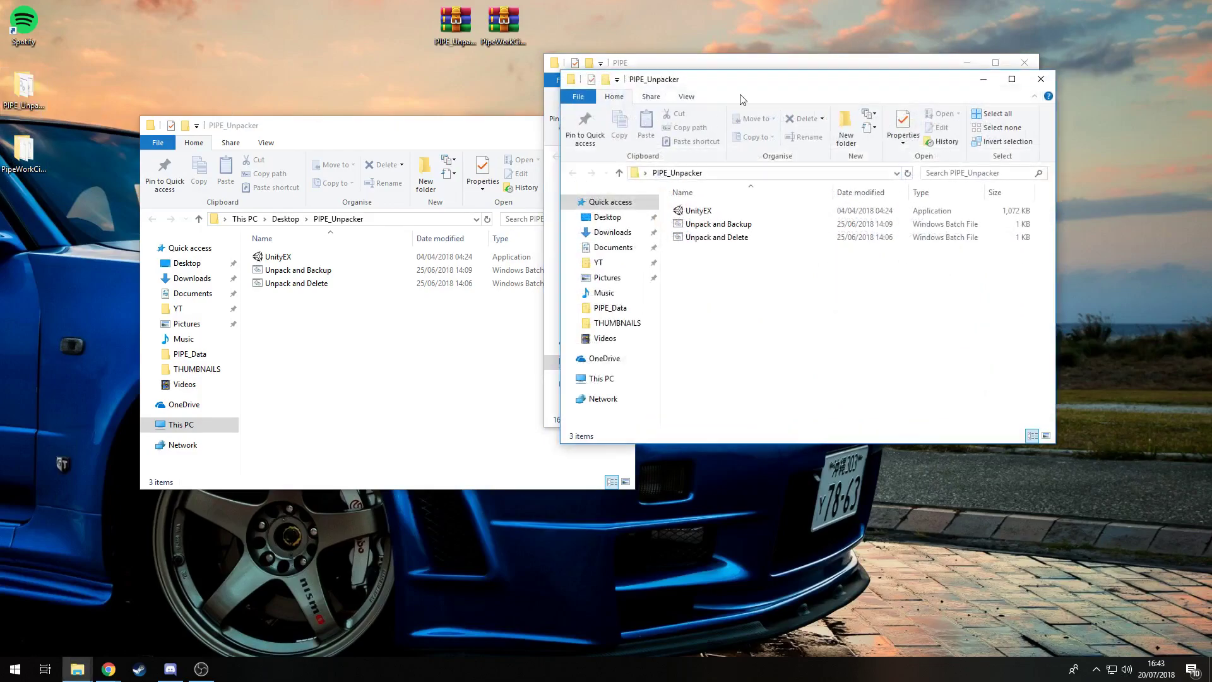
drag(742, 99, 146, 93)
drag(200, 287, 752, 407)
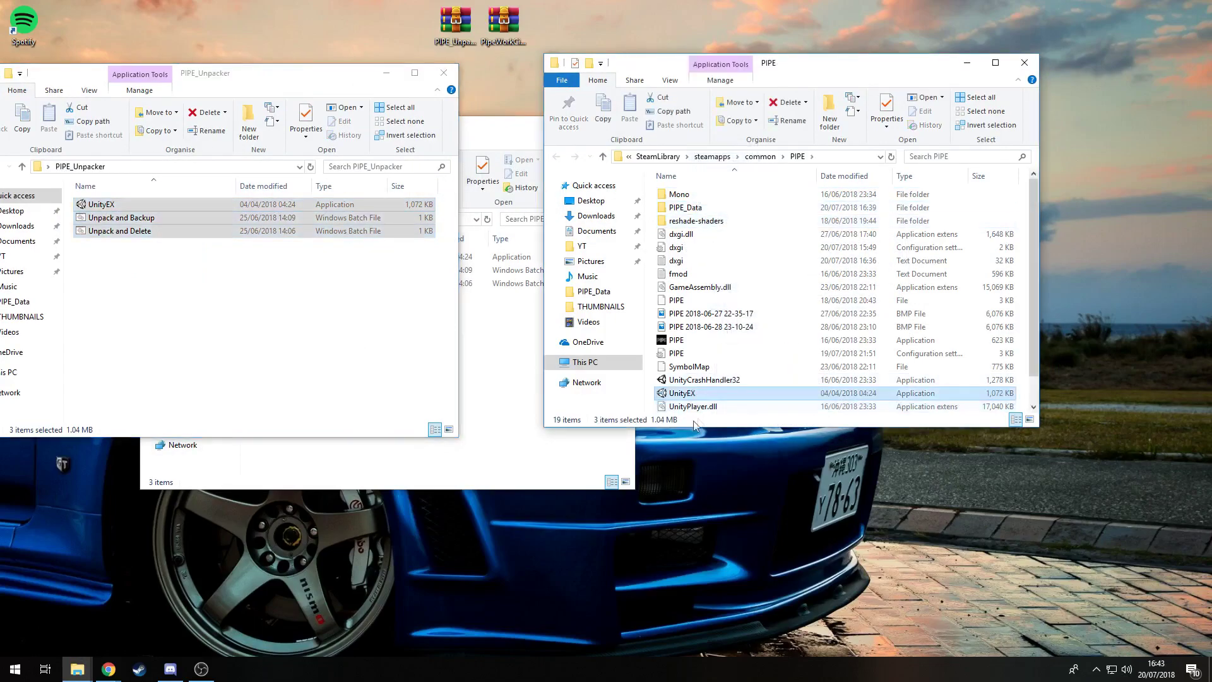
click(733, 391)
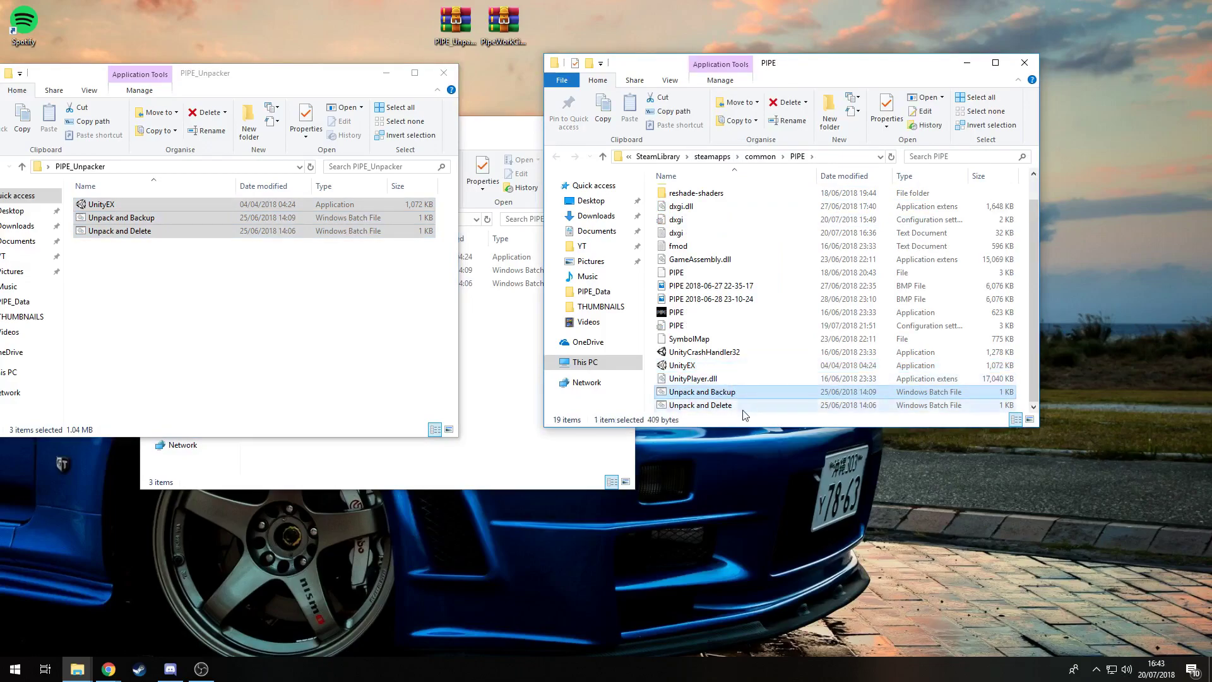
double_click(707, 396)
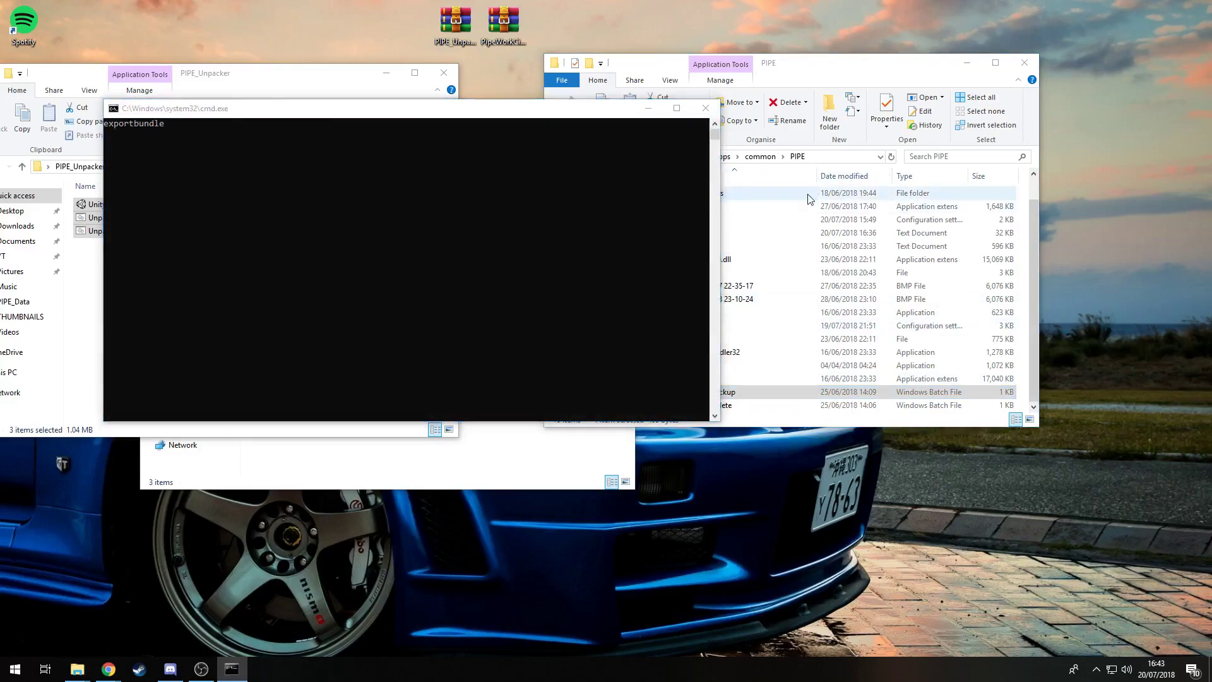
- Open PIPE_Data inside the PIPE folder and select data.unity3d
click(758, 193)
scroll(726, 210, up, 1)
double_click(726, 208)
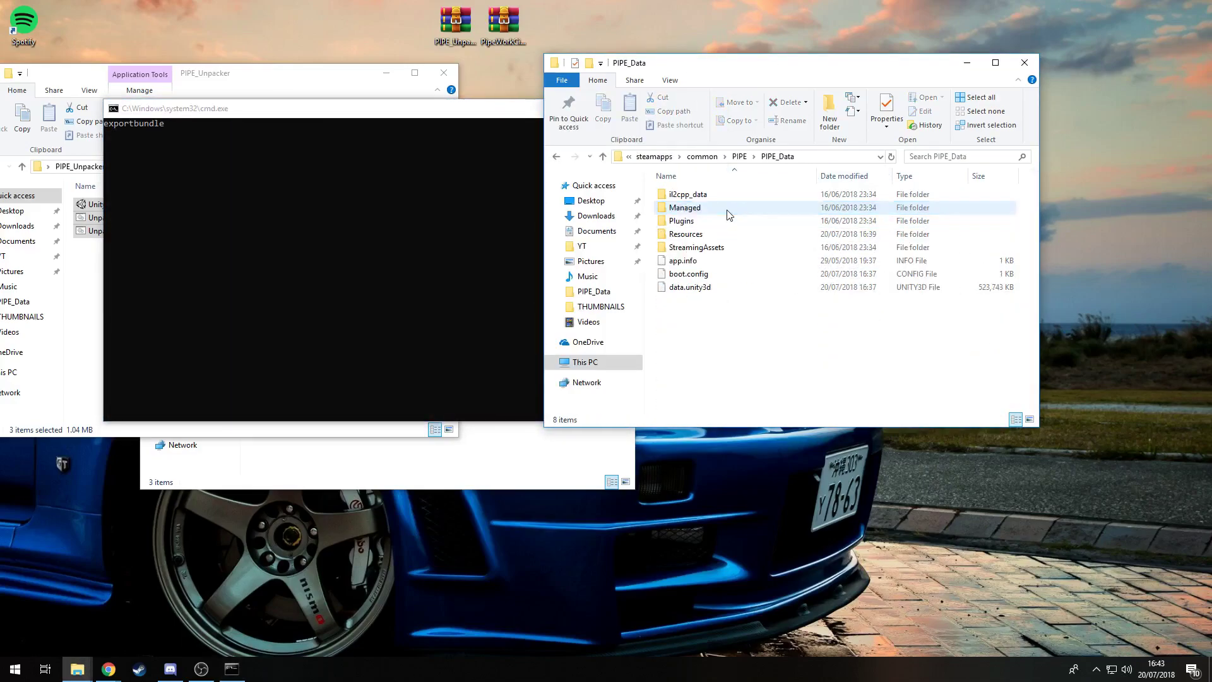
click(709, 288)
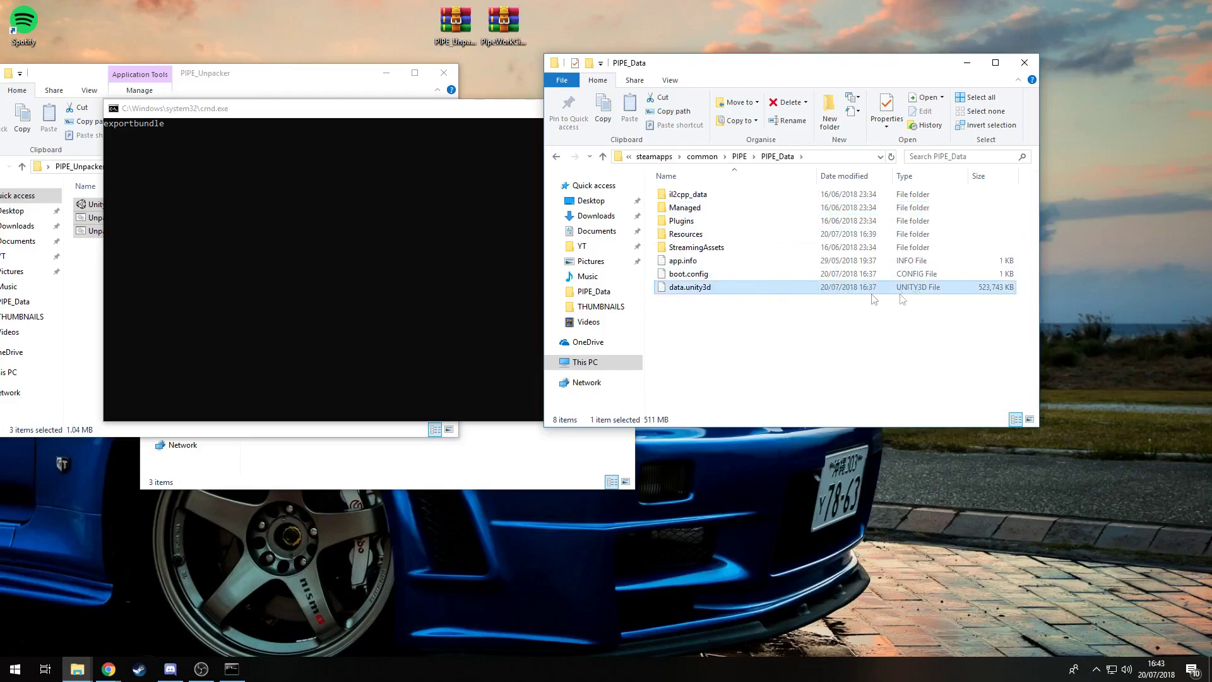
- Arrange the console and PIPE_Data windows to follow the unpack until data.unity3d - backup appears
click(298, 241)
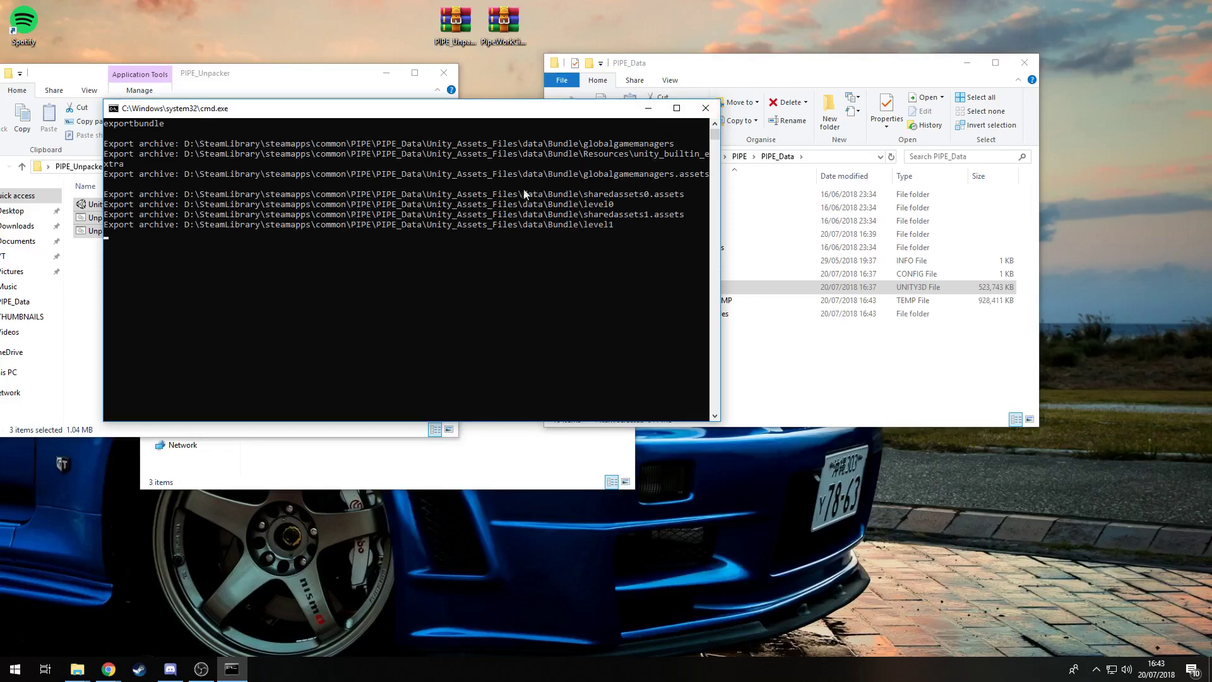
drag(576, 119, 476, 103)
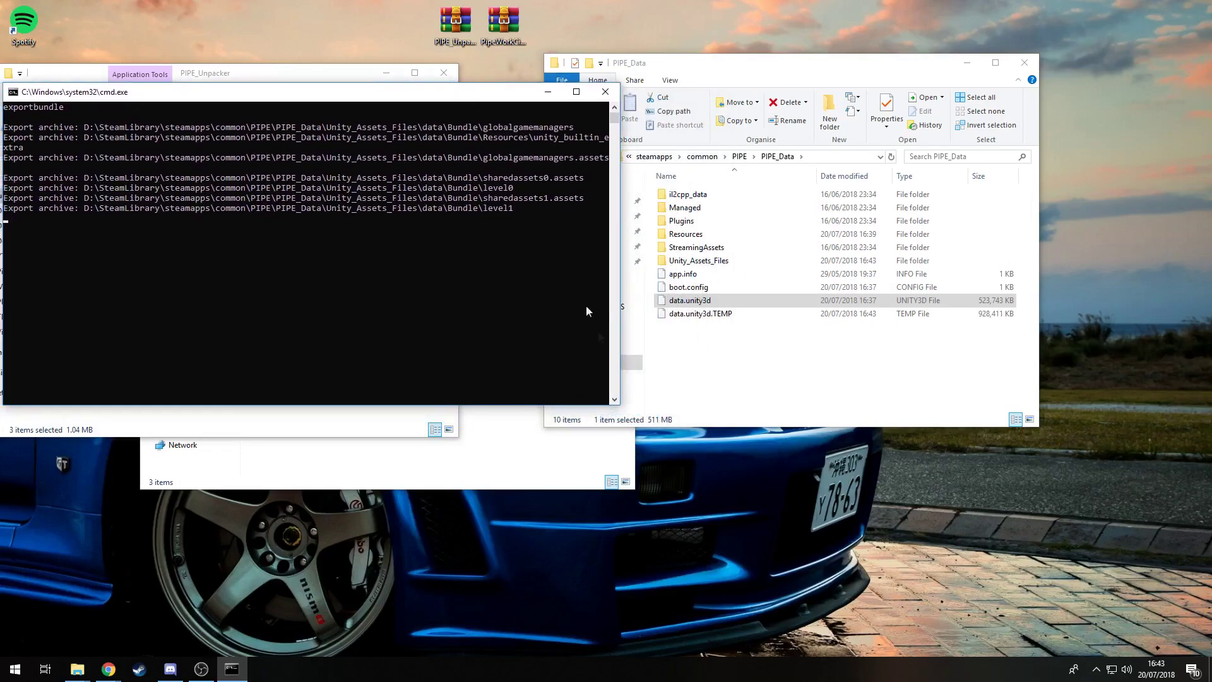
drag(618, 404, 504, 430)
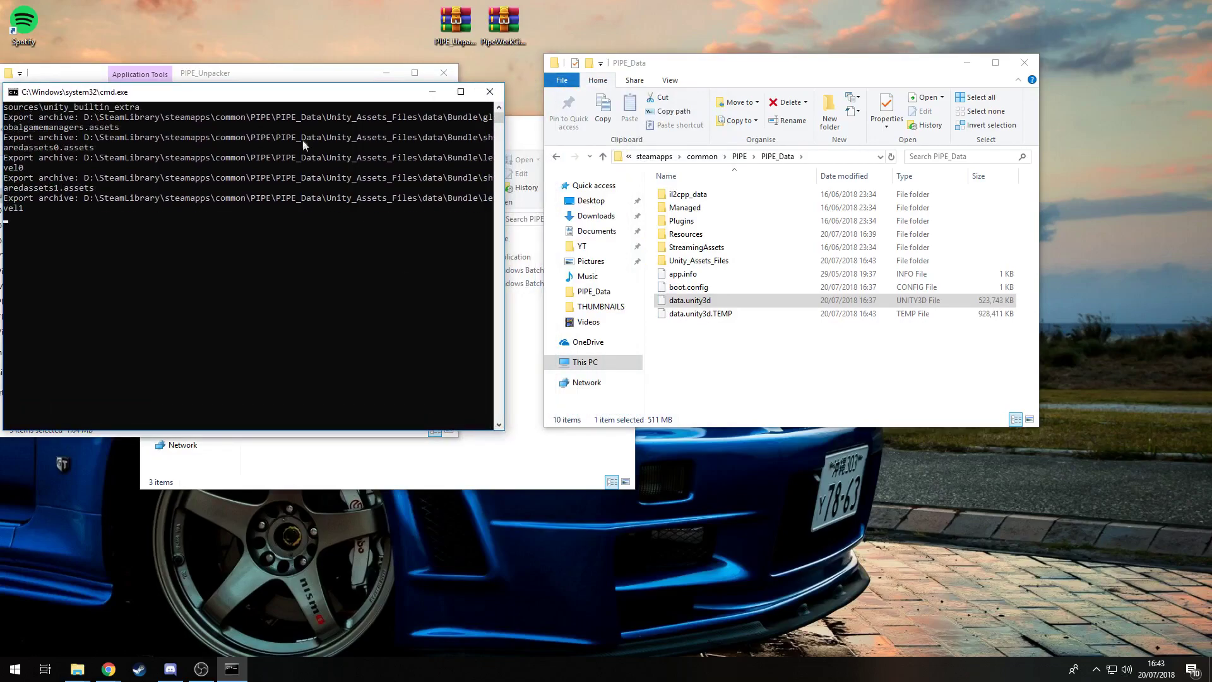
drag(647, 68, 774, 93)
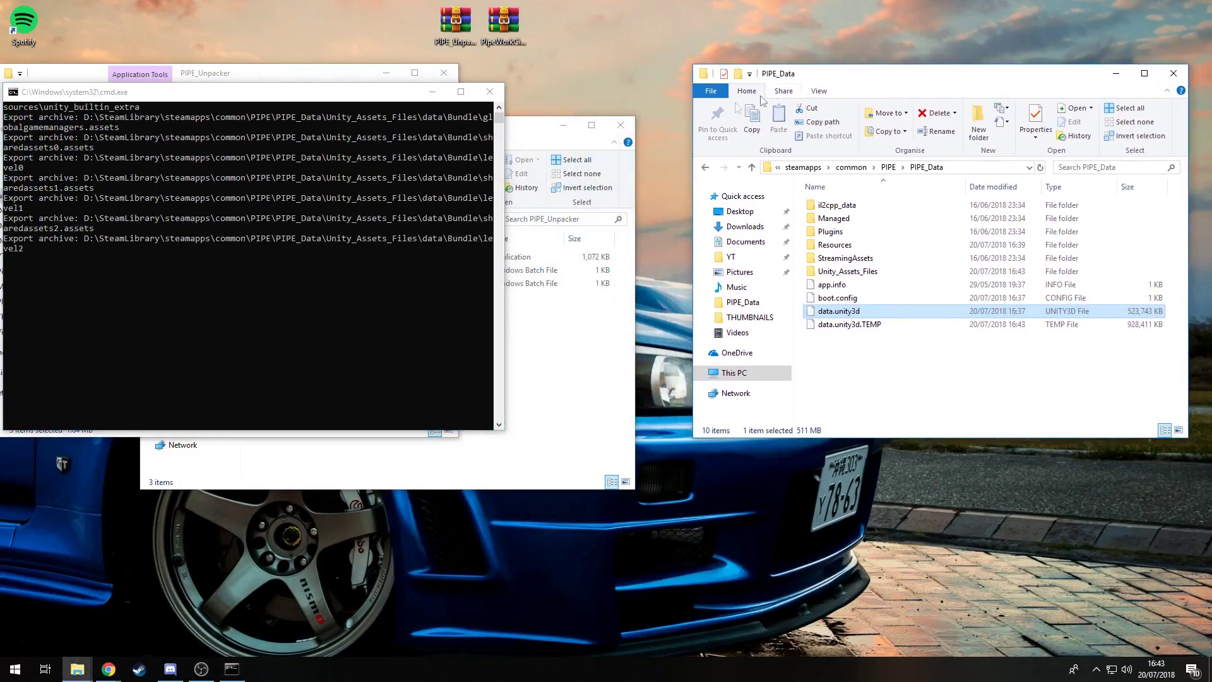
drag(506, 141, 637, 139)
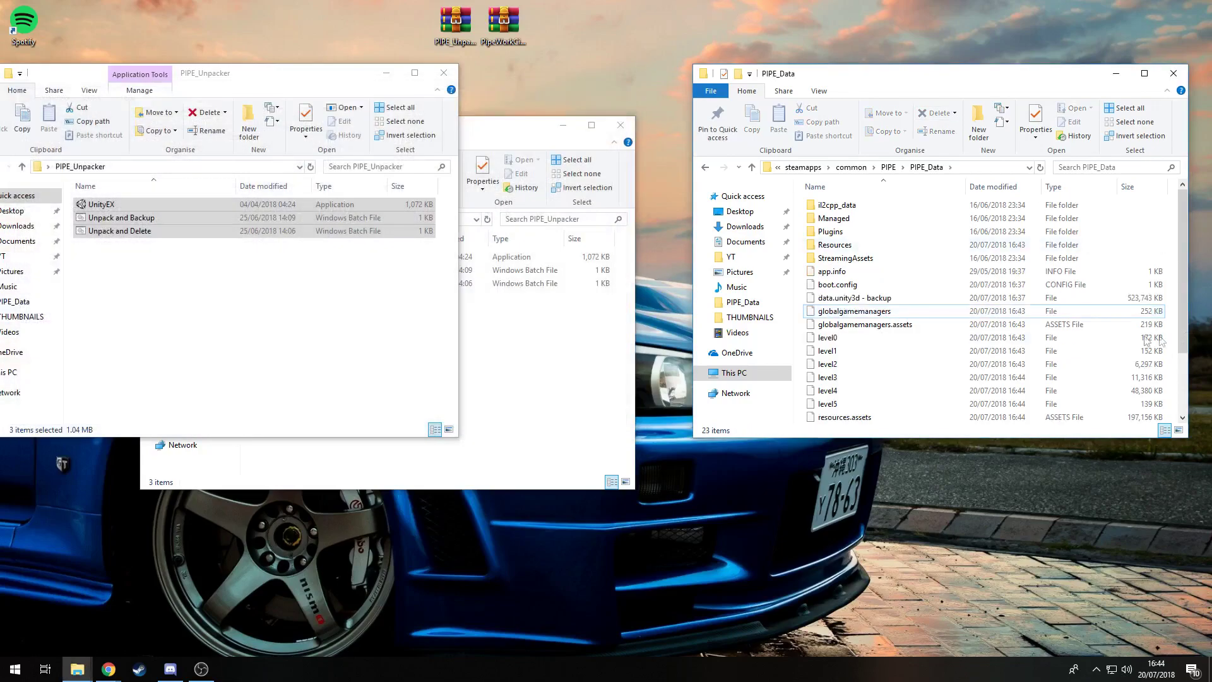
click(920, 299)
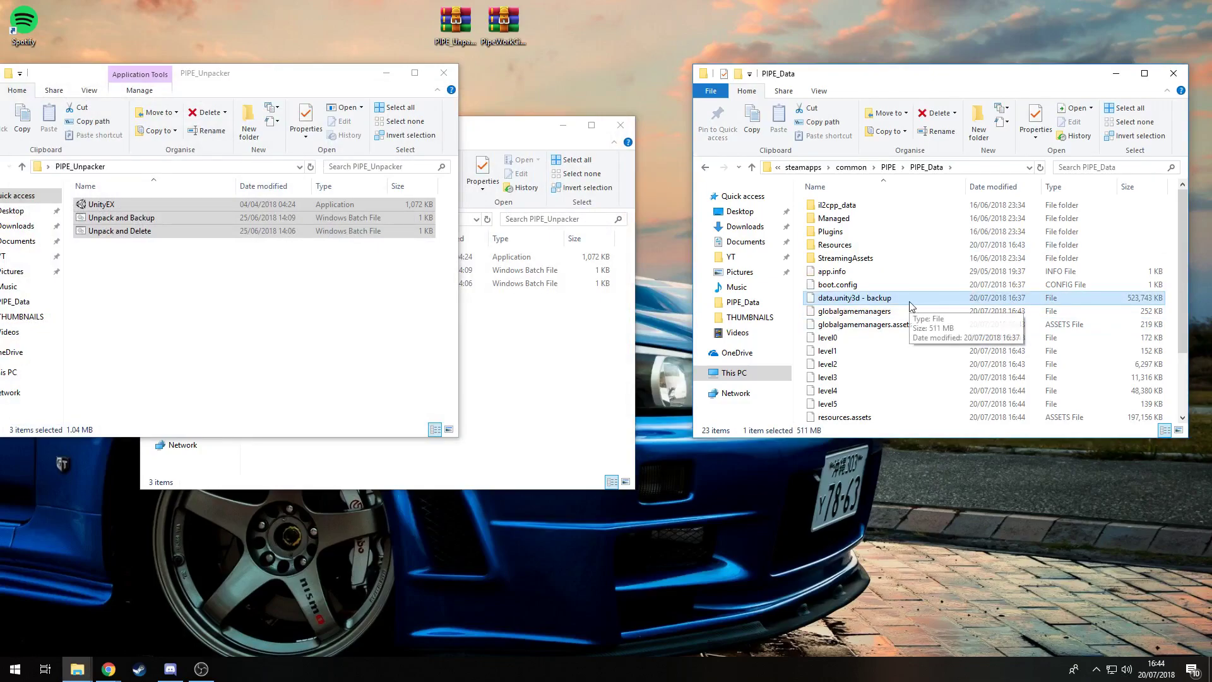
- Review the unpacked files in PIPE_Data and close both PIPE_Unpacker windows
scroll(912, 305, down, 2)
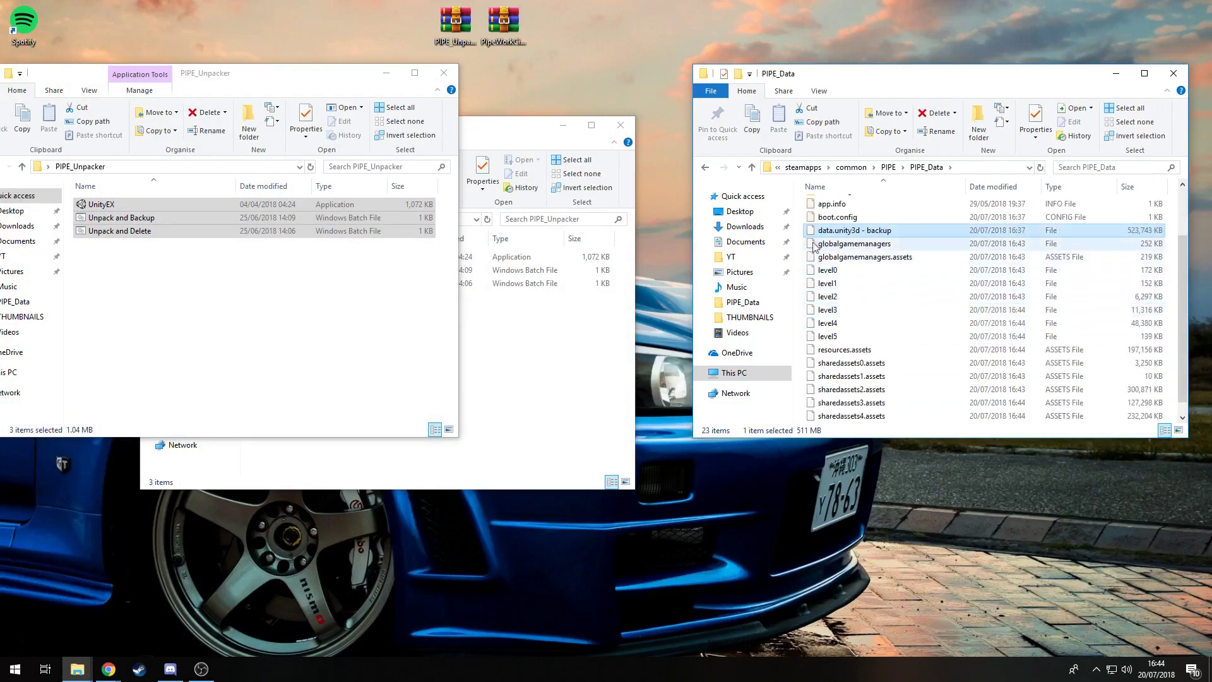
drag(805, 245, 1074, 571)
click(457, 77)
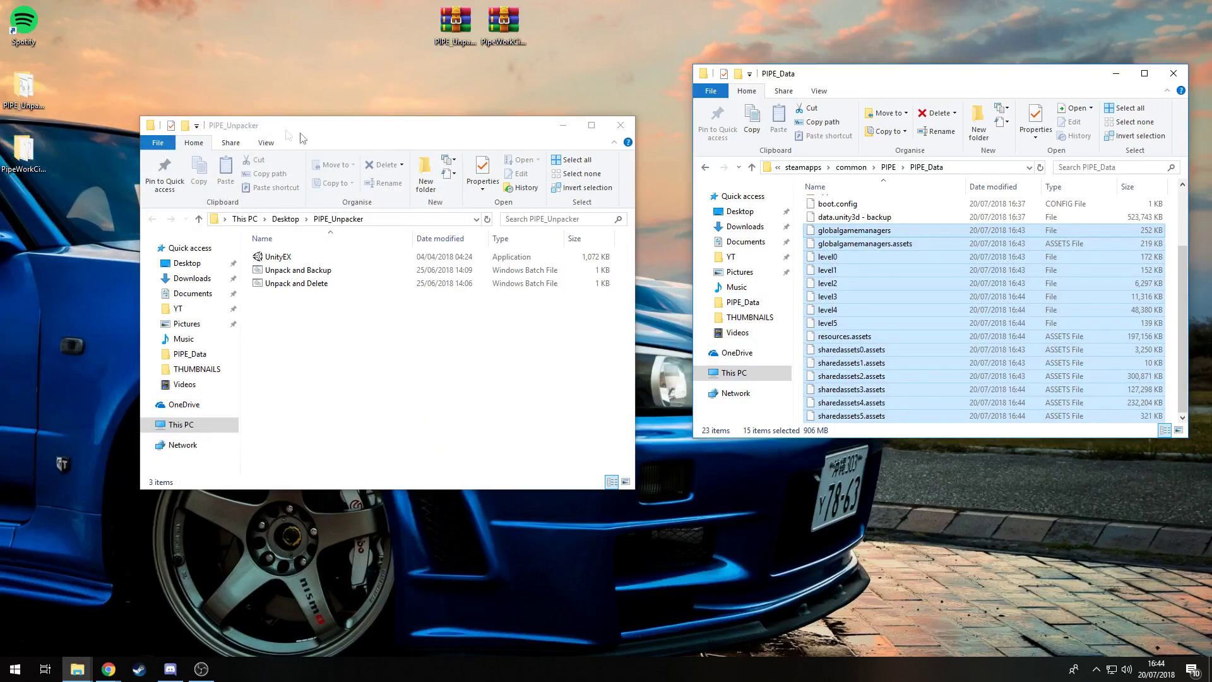
click(621, 126)
- Copy the five PipeWorkCityV2 map files into PIPE_Data, replacing the existing files
double_click(24, 151)
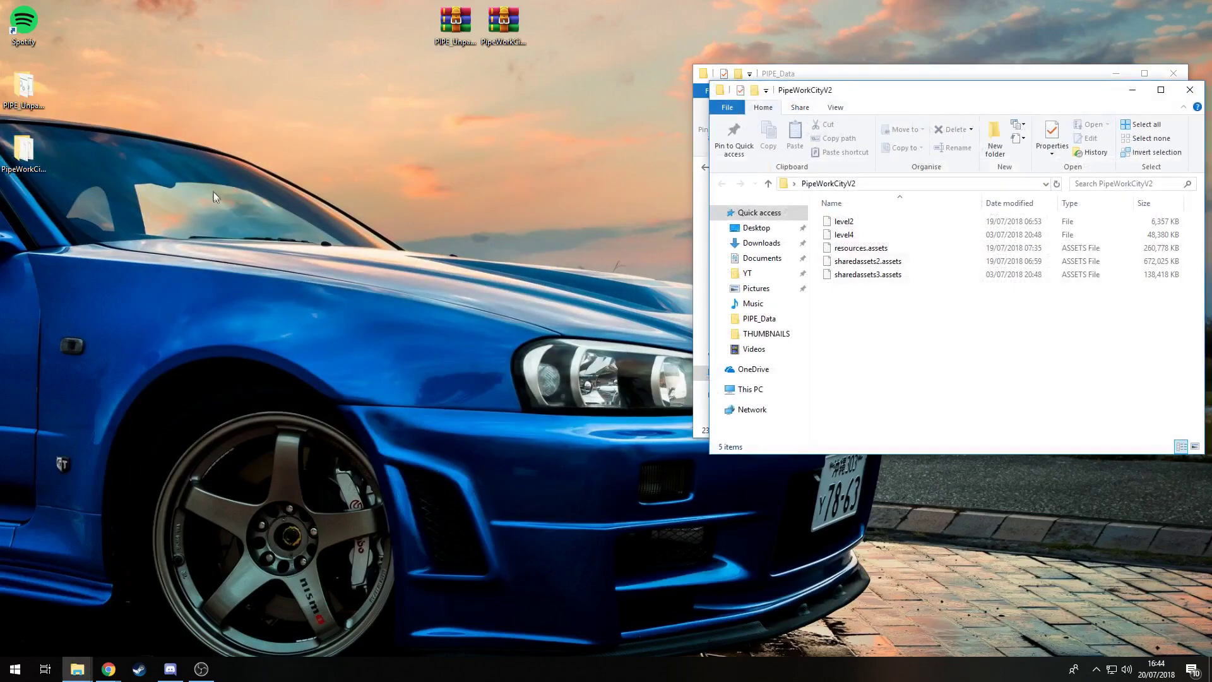
drag(903, 96, 259, 94)
click(984, 349)
drag(302, 312, 1033, 372)
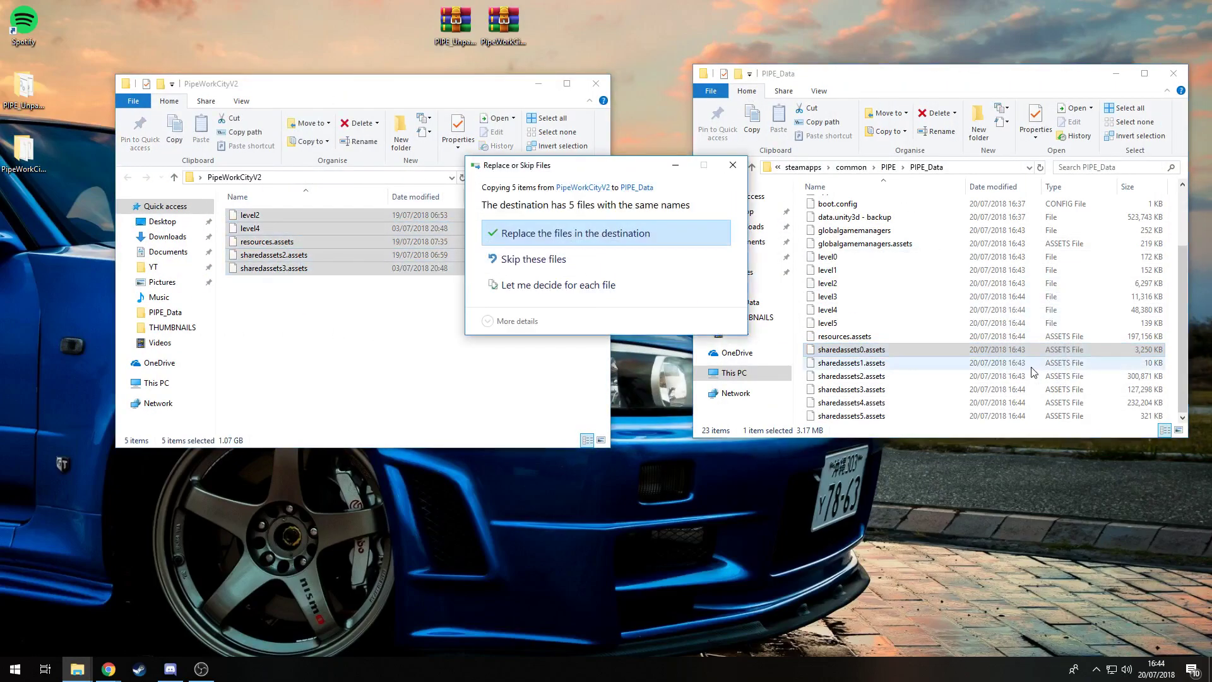
click(564, 233)
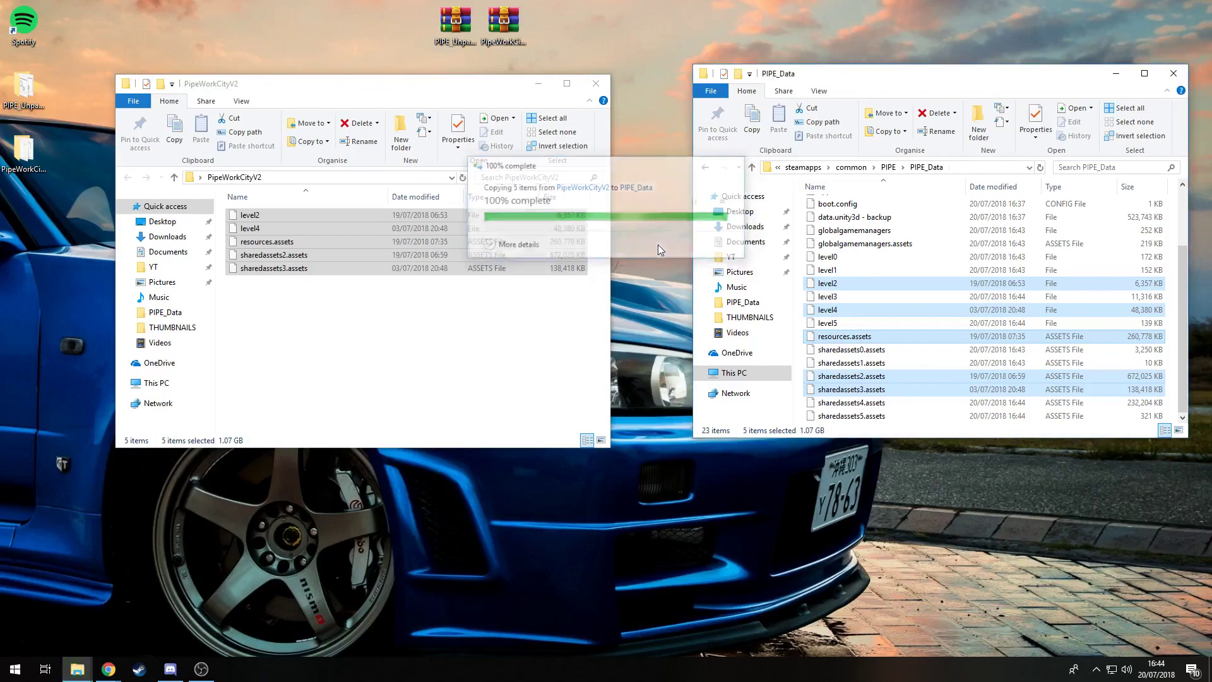
click(595, 83)
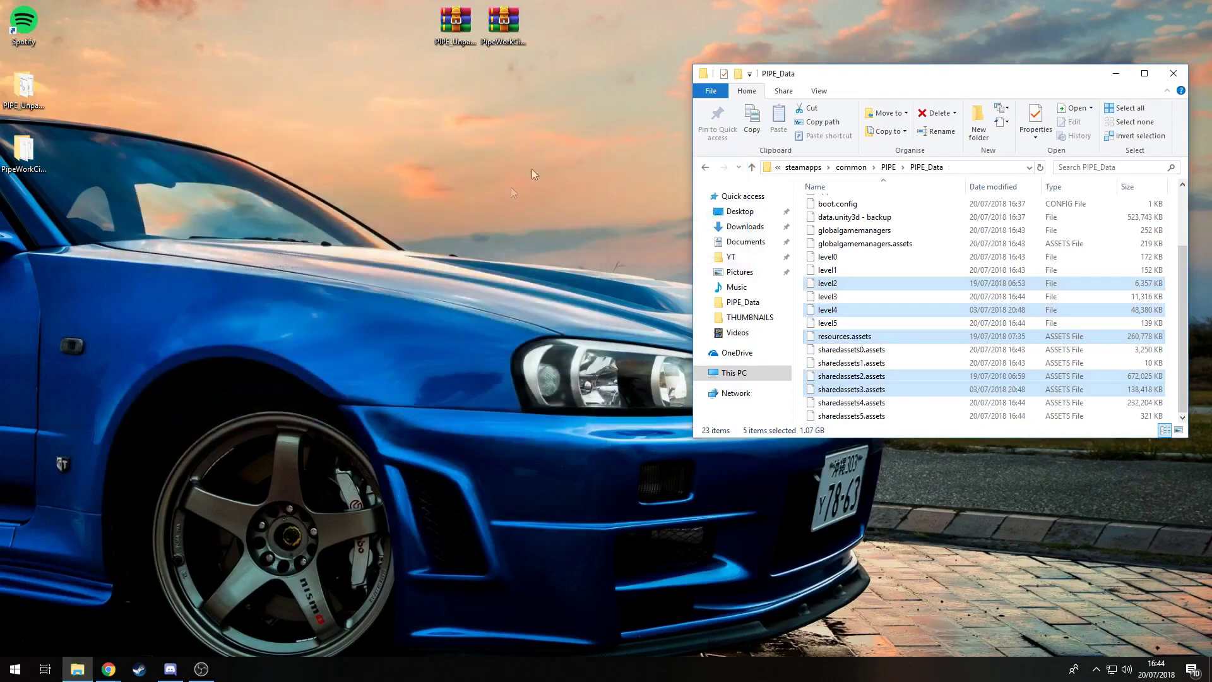